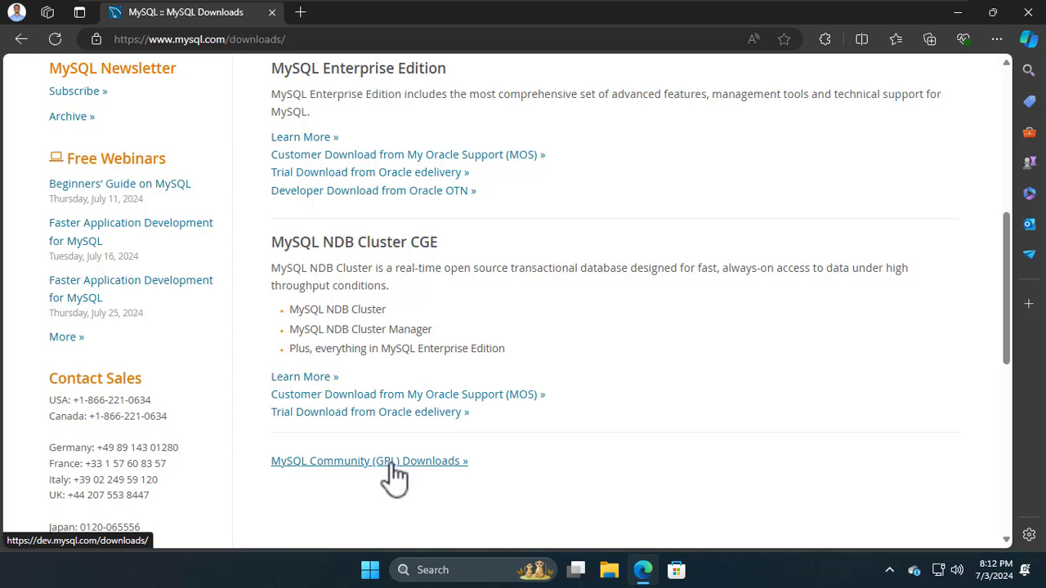
Step: Follow the 'MySQL Community (GPL) Downloads »' link on mysql.com/downloads
left_click(395, 462)
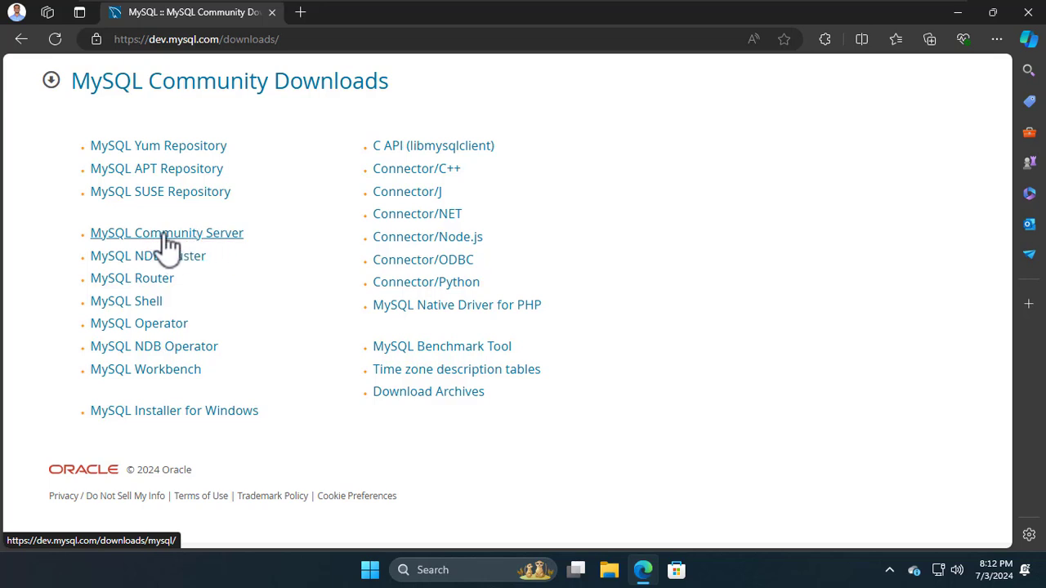
Step: Open the MySQL Community Server page with Microsoft Windows kept as the operating system
left_click(197, 243)
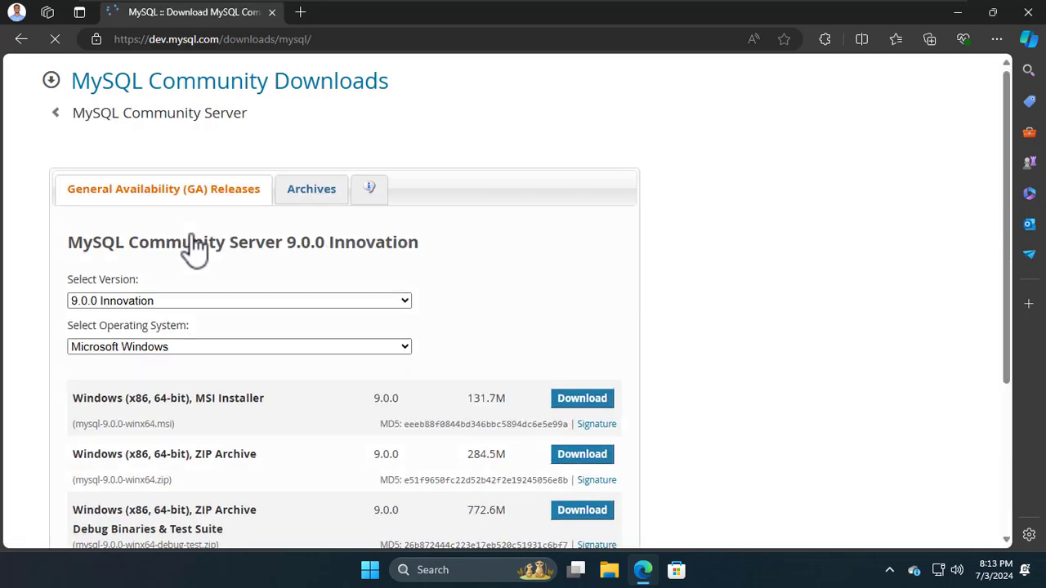
scroll(327, 296, "down", 2)
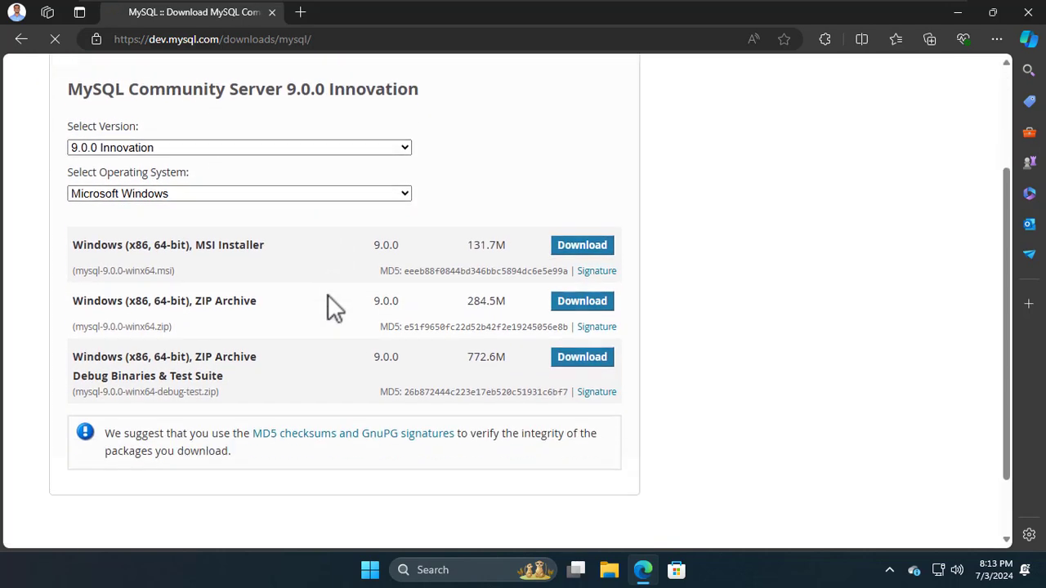
left_click(253, 194)
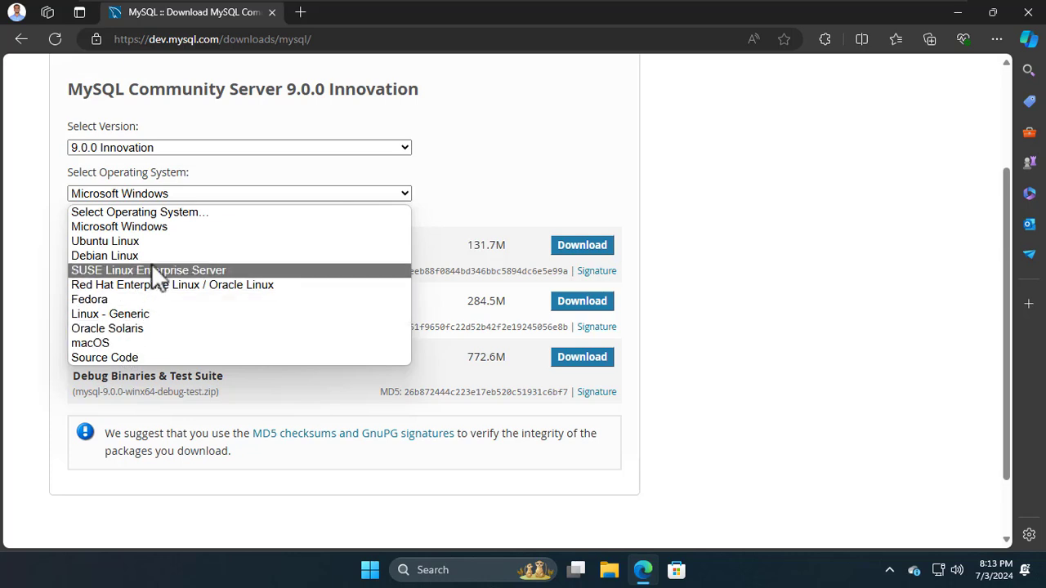
left_click(187, 224)
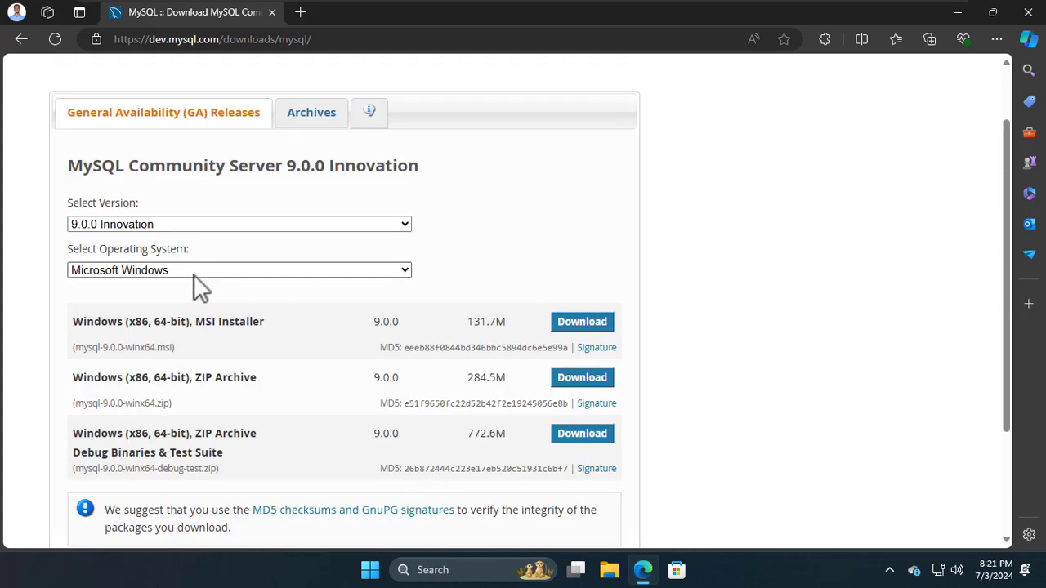
left_click(112, 225)
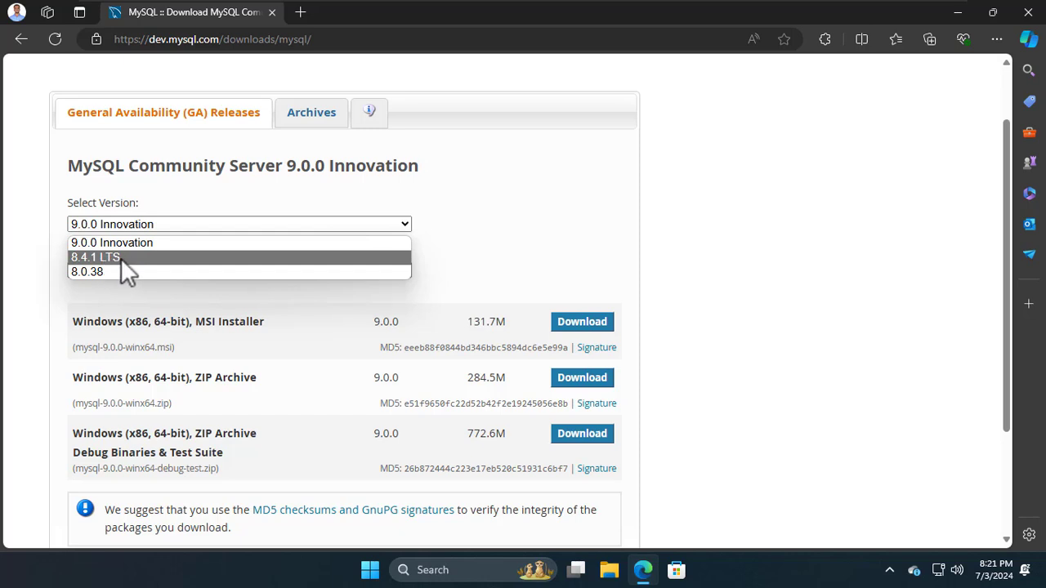
Step: Choose 8.4.1 LTS in the Select Version dropdown to list its Windows MSI and ZIP packages
left_click(121, 258)
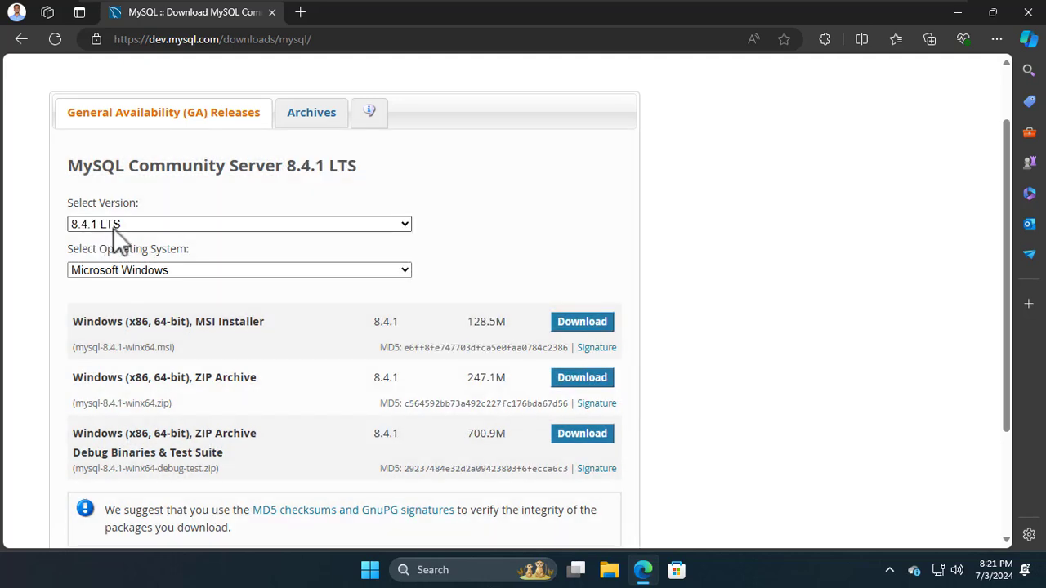
left_click(114, 226)
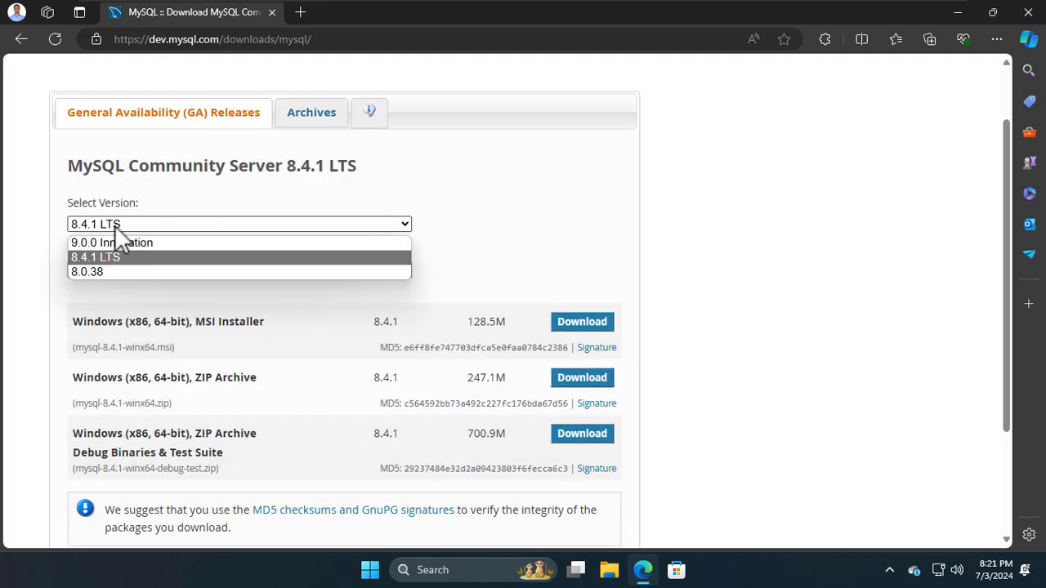
left_click(114, 226)
left_click(114, 226)
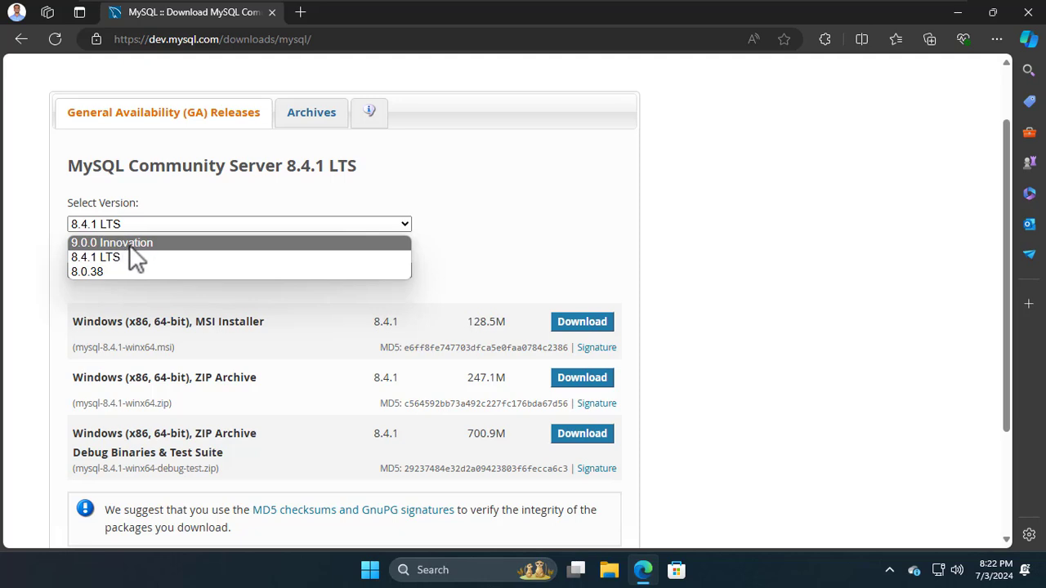
left_click(98, 257)
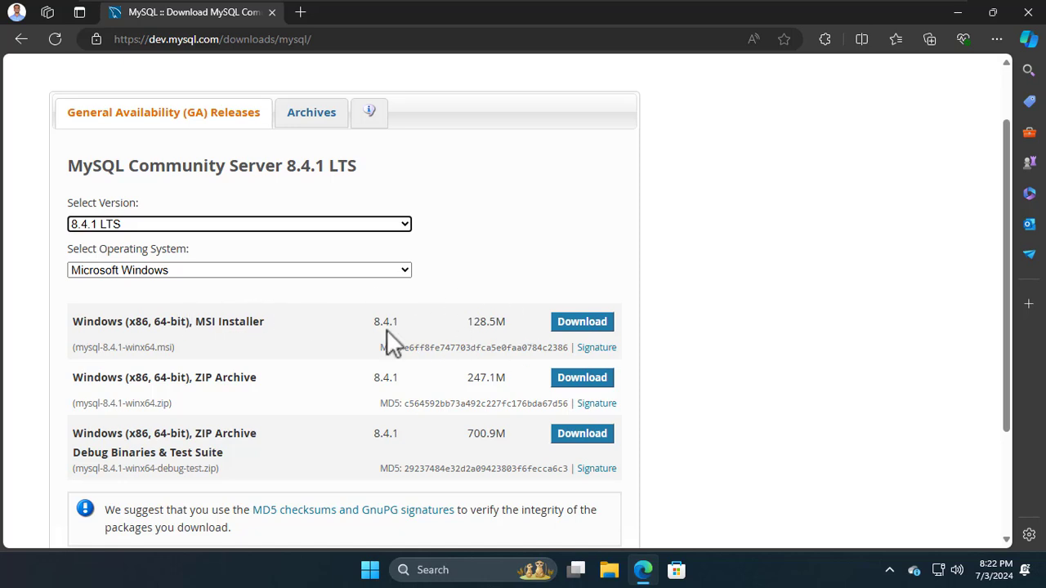
Step: Download mysql-8.4.1-winx64.msi via 'No thanks, just start my download' and remove the old 9.0.0 installer
left_click(582, 324)
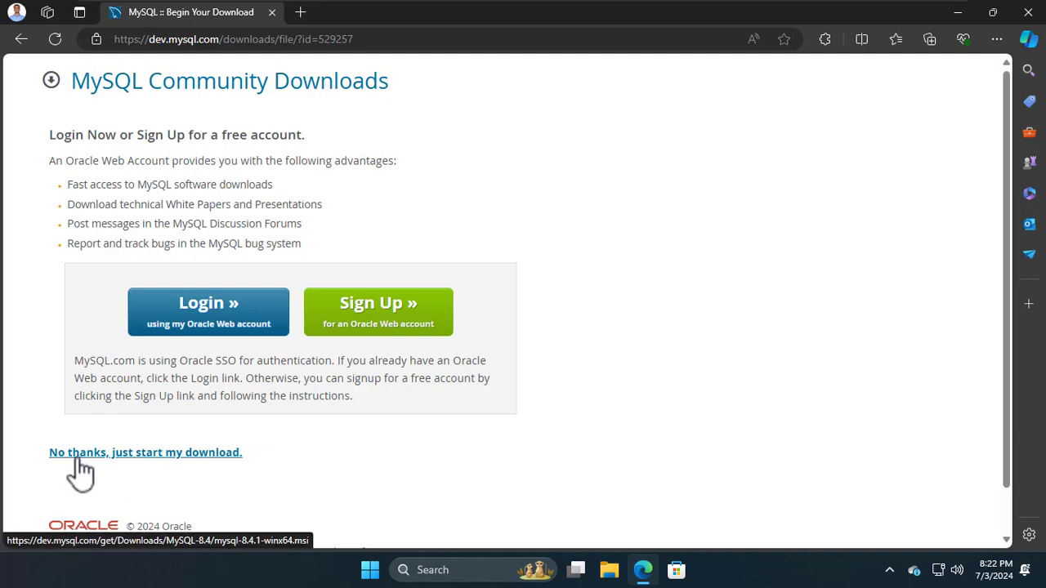
left_click(139, 454)
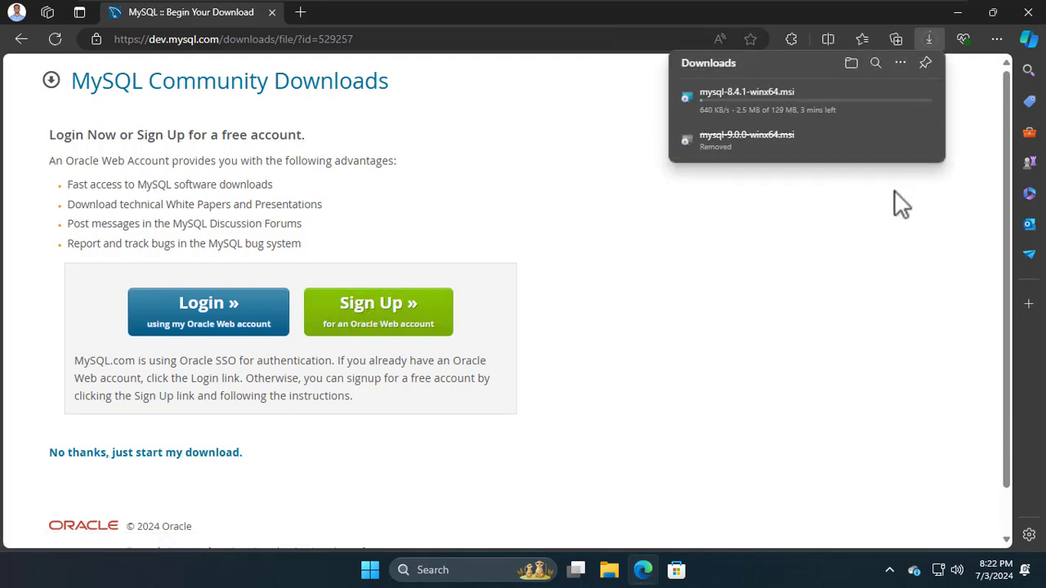
left_click(780, 134)
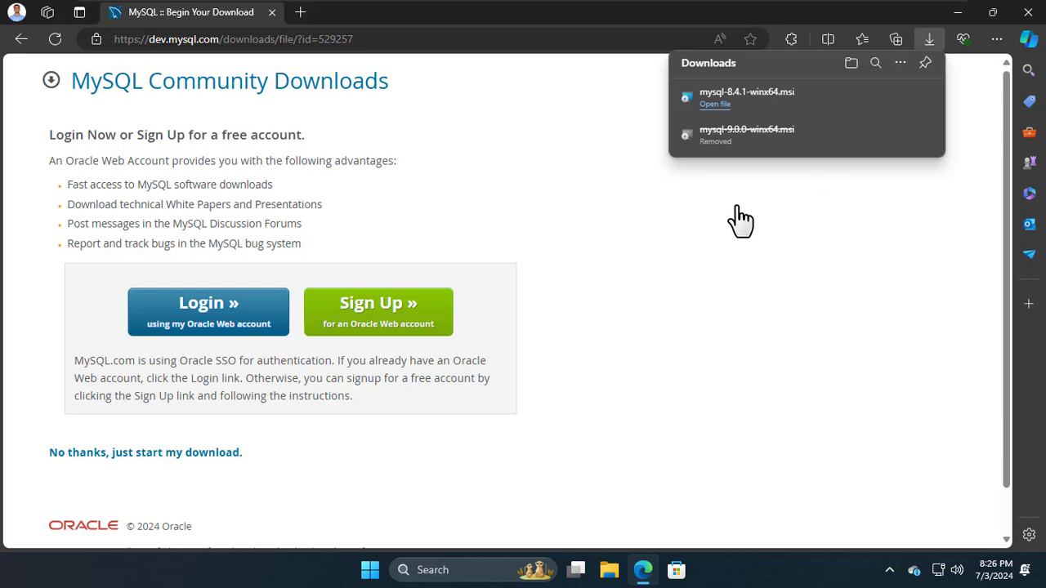
Step: Close Edge and run mysql-8.4.1-winx64 from the Downloads folder in File Explorer
left_click(1032, 19)
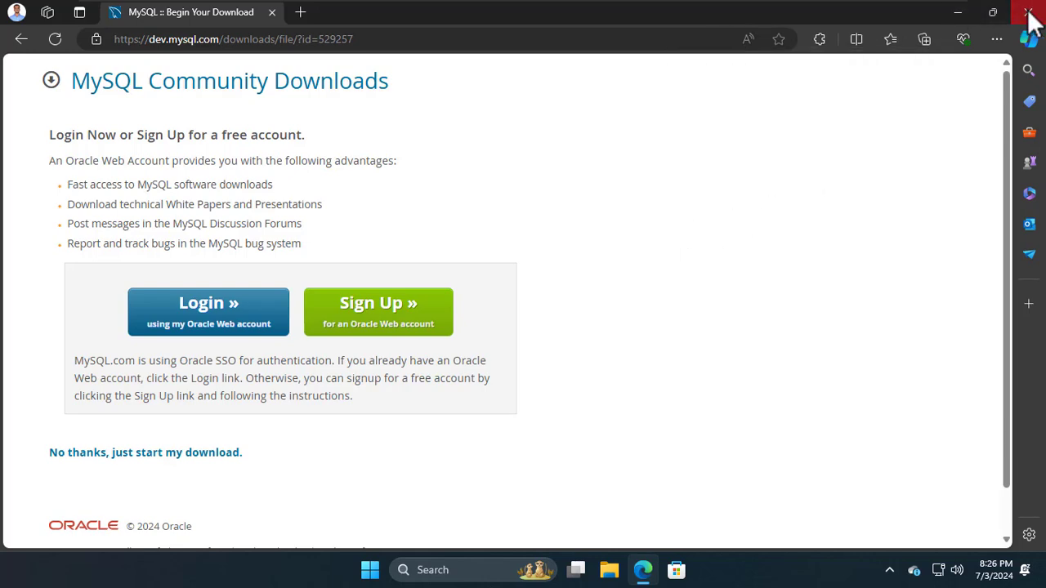
left_click(1031, 17)
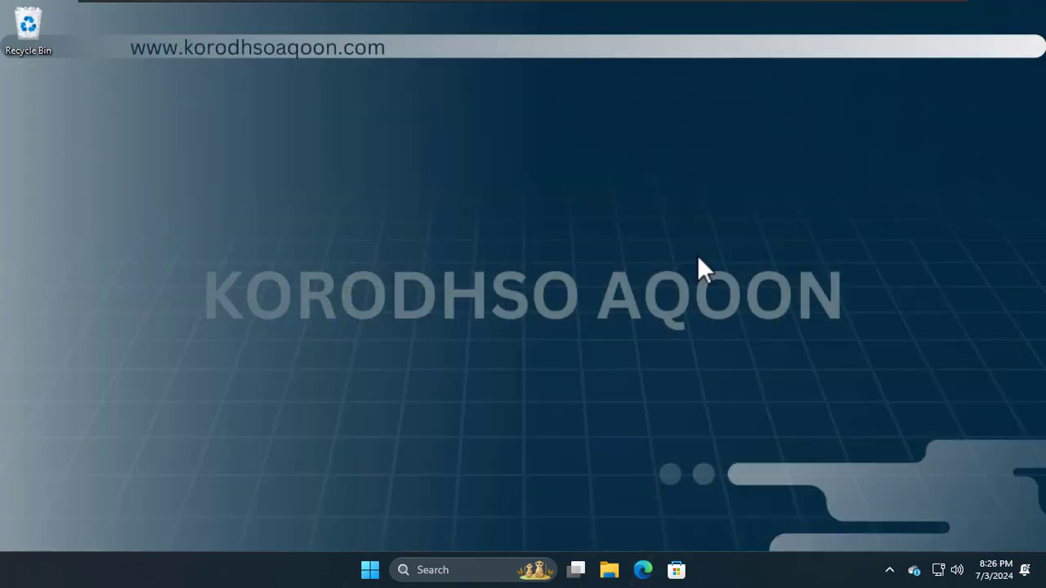
left_click(609, 570)
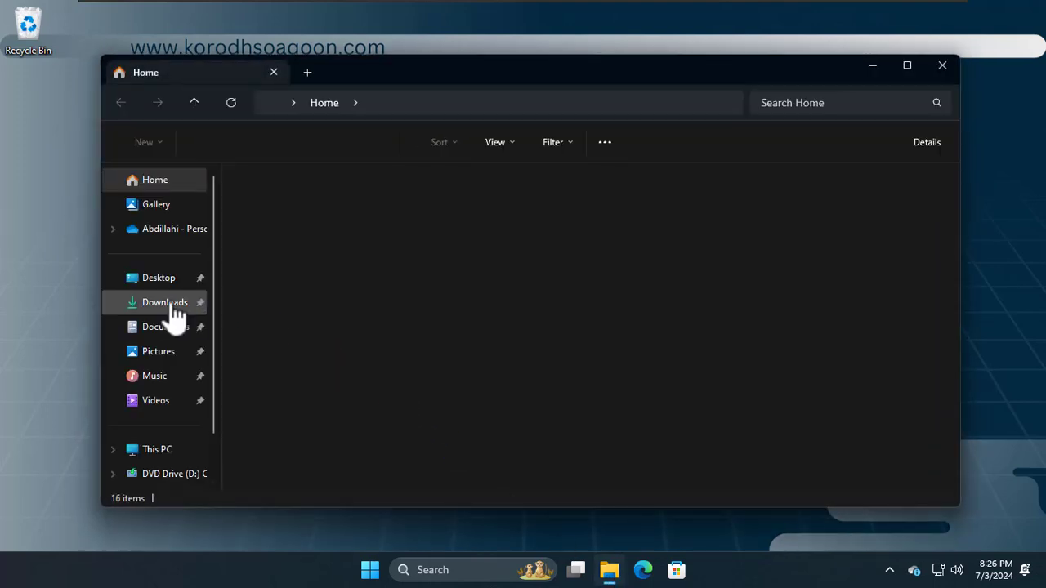
left_click(171, 315)
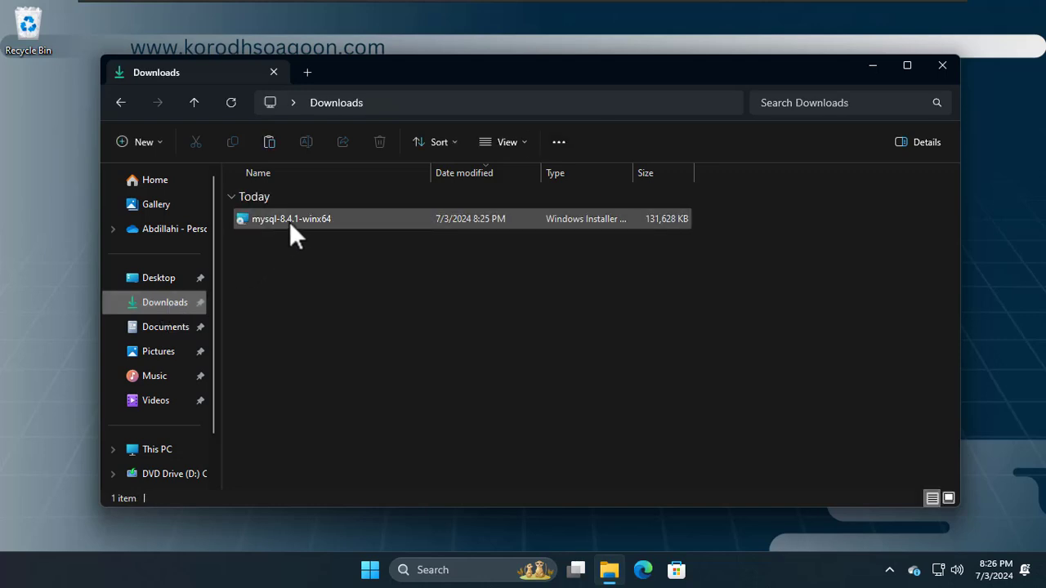
mouse_move(316, 225)
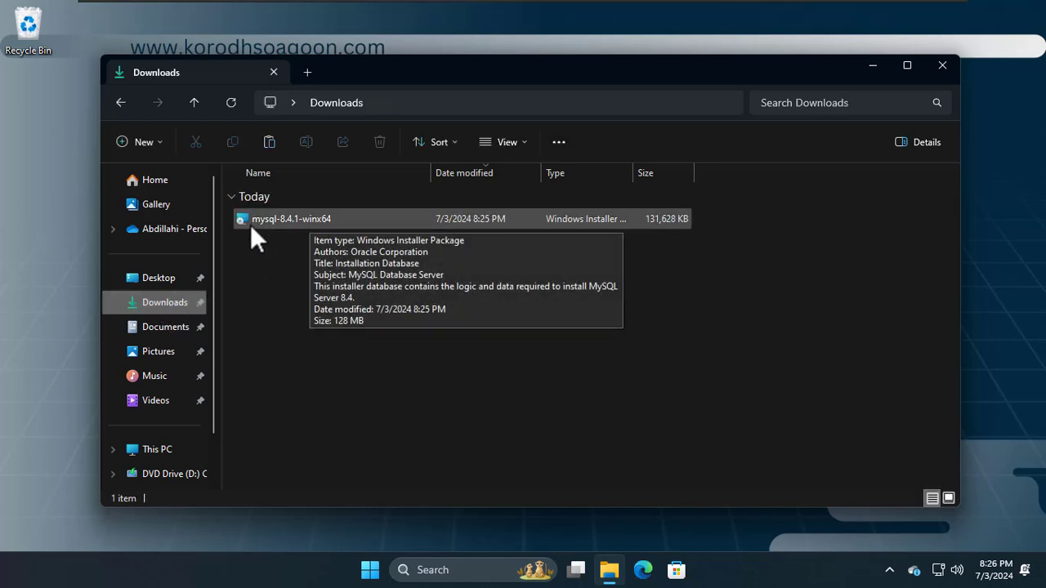
double_click(297, 227)
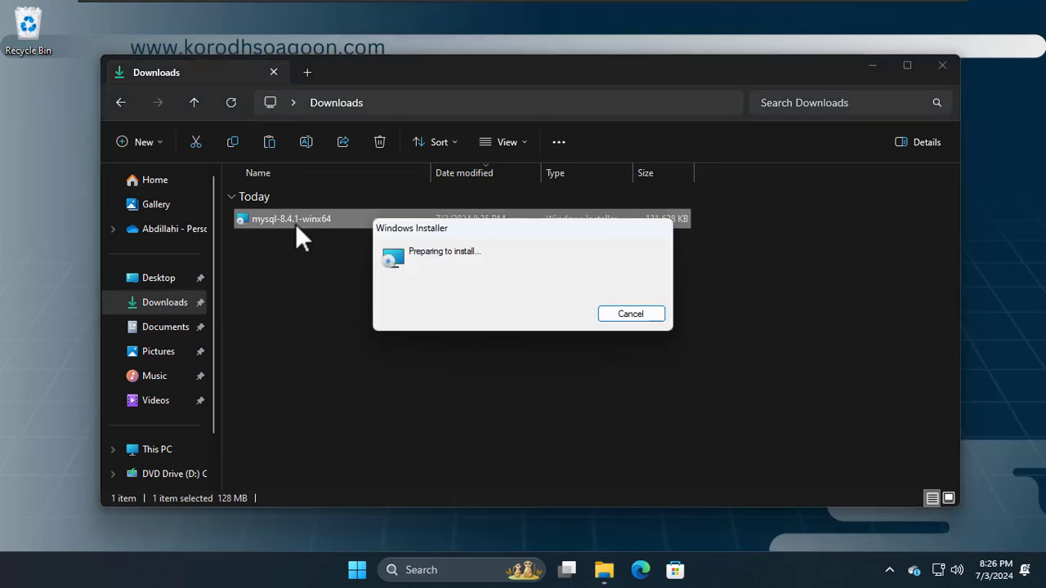
Step: Pass the welcome page and accept the MySQL Server 8.4 licence agreement terms
left_click(944, 65)
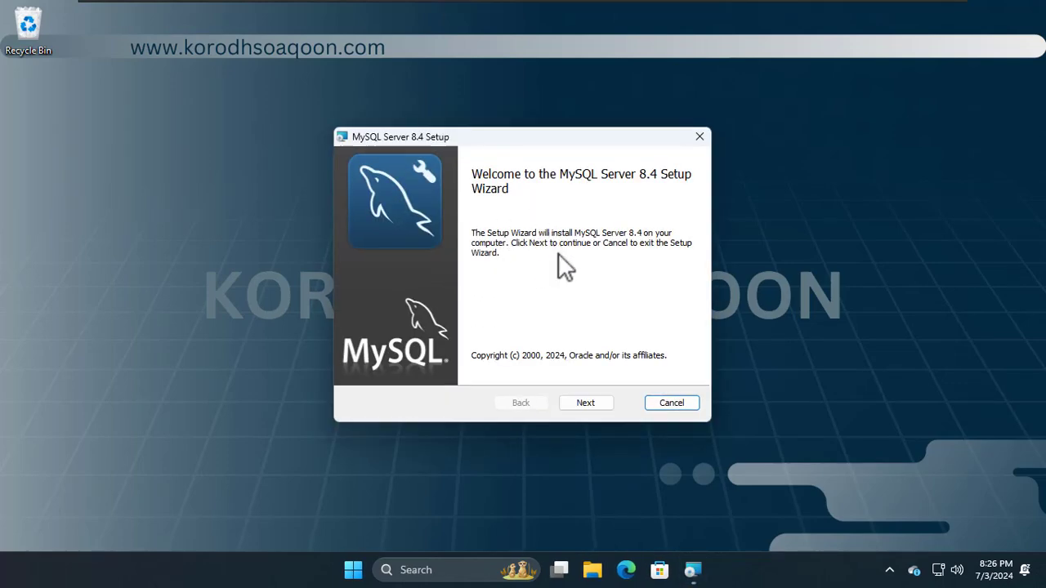
left_click(584, 400)
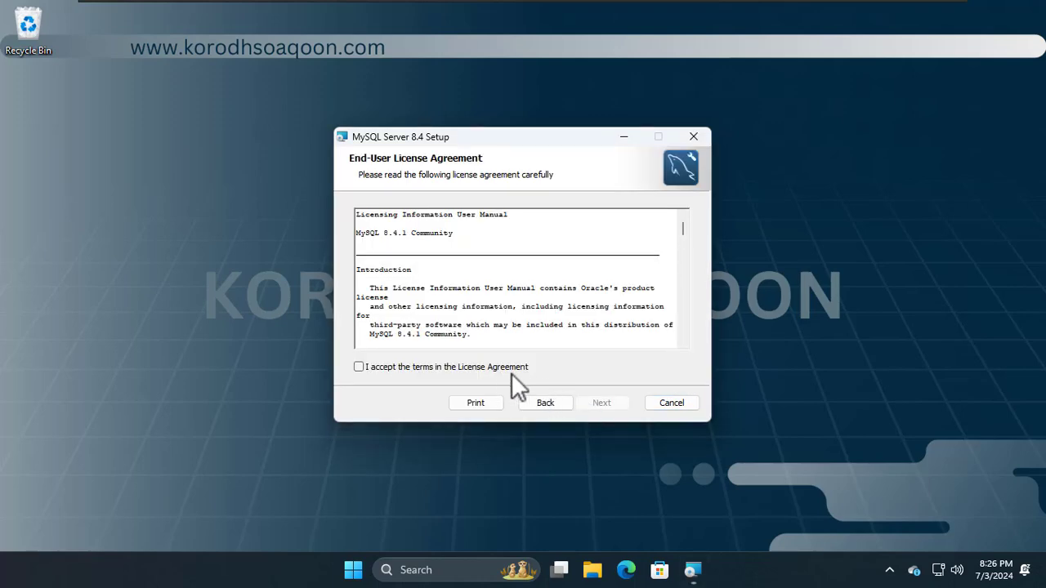
left_click(389, 369)
left_click(596, 404)
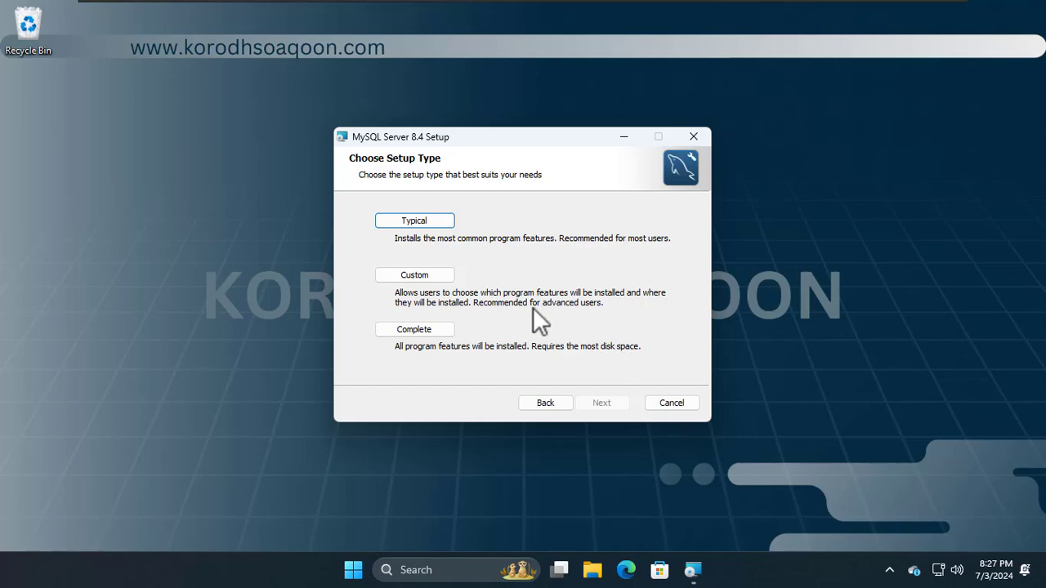
Step: Install MySQL Server 8.4 as a Typical setup and finish with 'Run MySQL Configurator' ticked
left_click(420, 222)
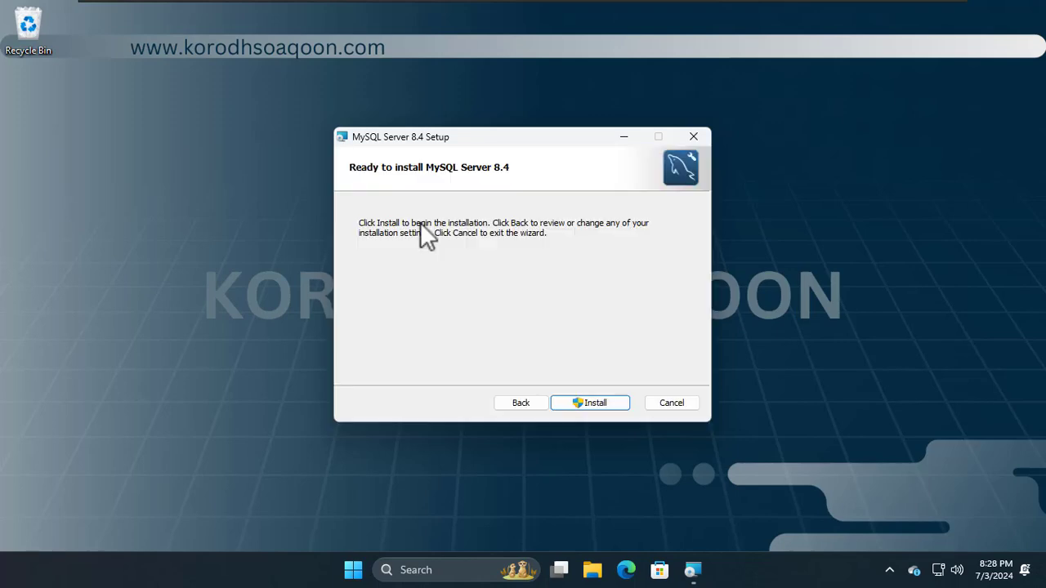
left_click(599, 406)
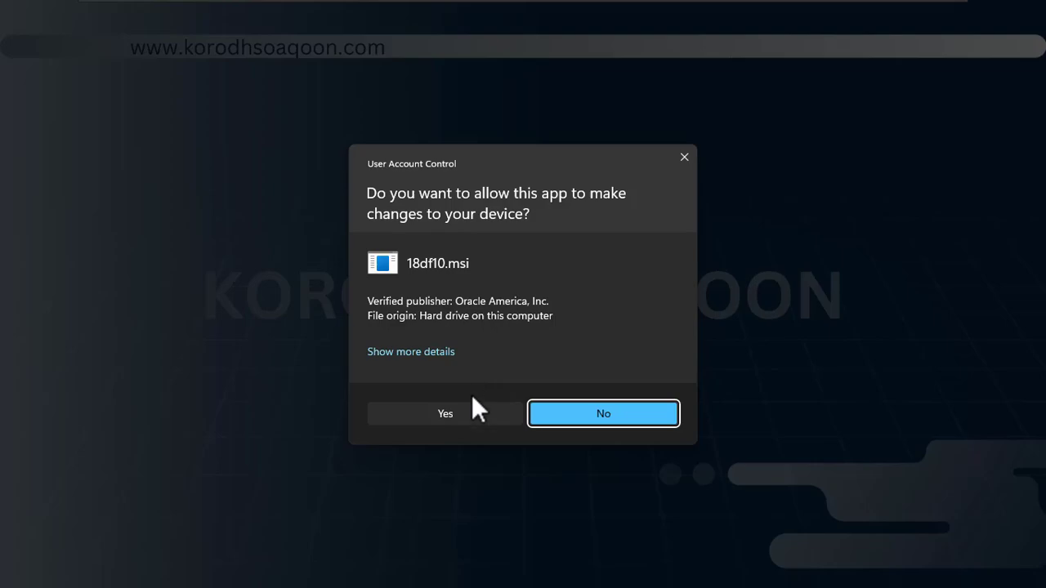
left_click(458, 414)
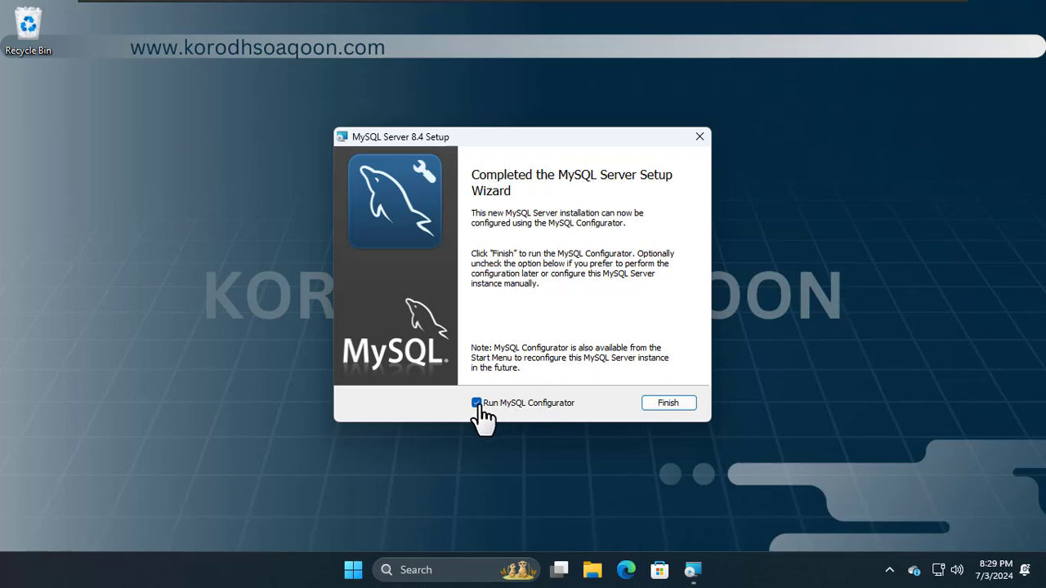
left_click(662, 409)
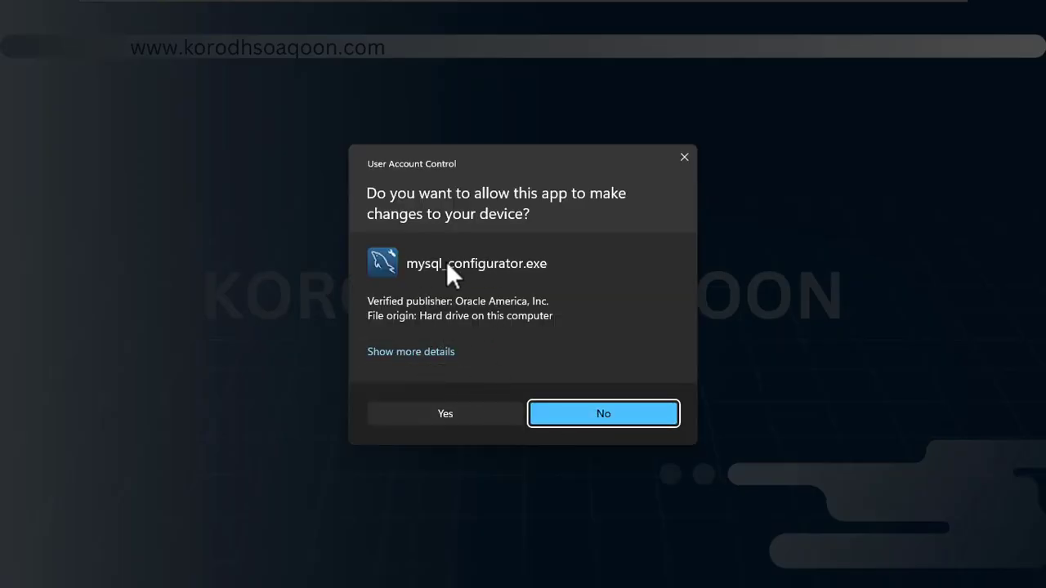
Step: Keep the default data directory, Development Computer config type and TCP/IP port 3306
left_click(446, 413)
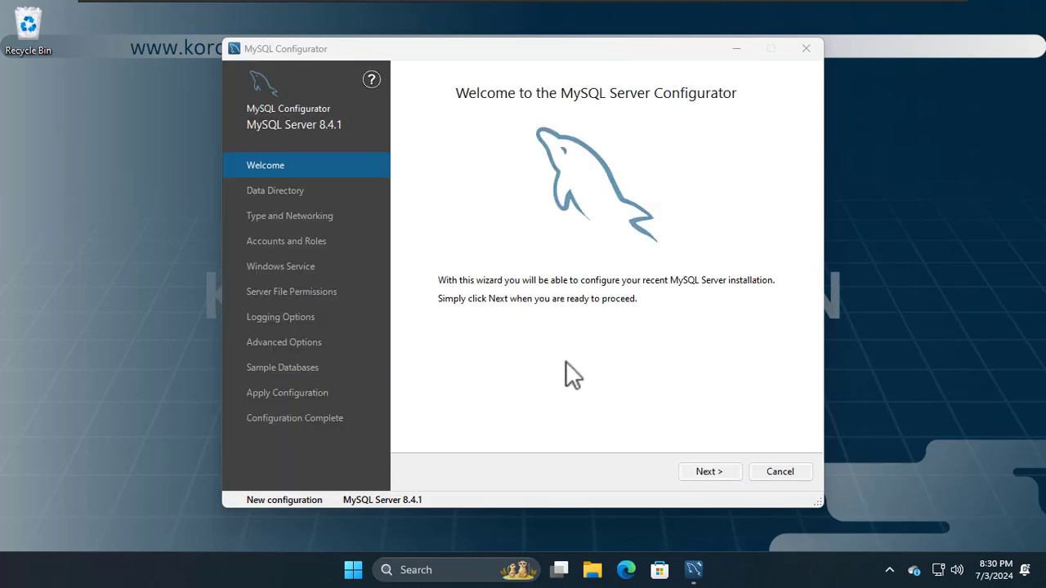
left_click(718, 473)
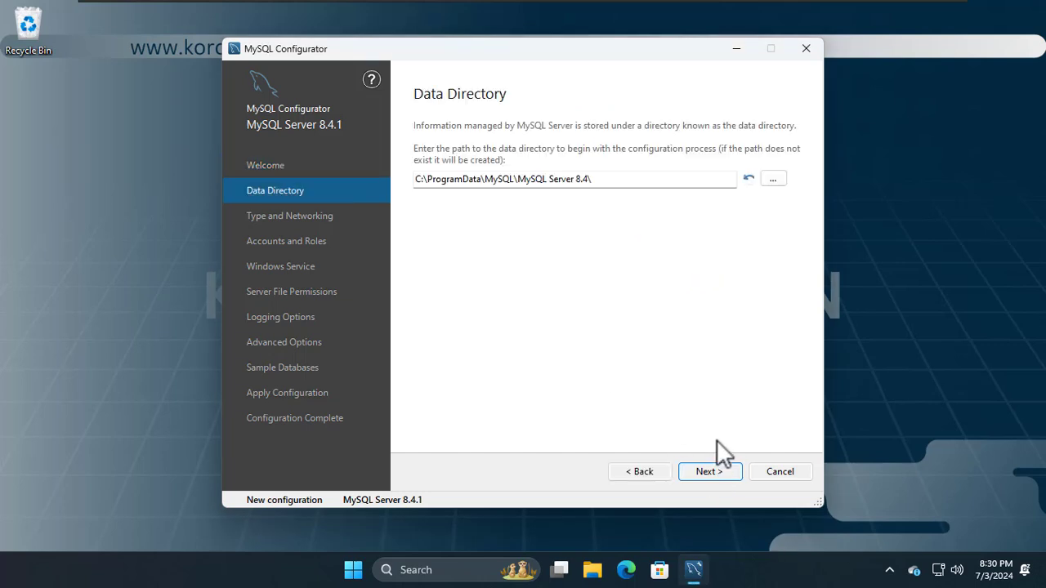
left_click(714, 473)
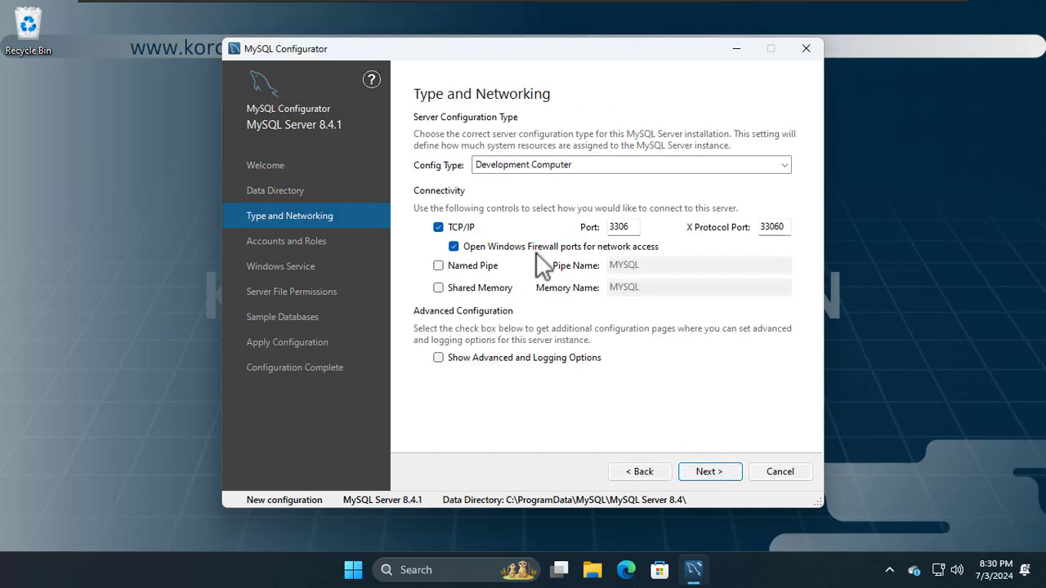
left_click(551, 168)
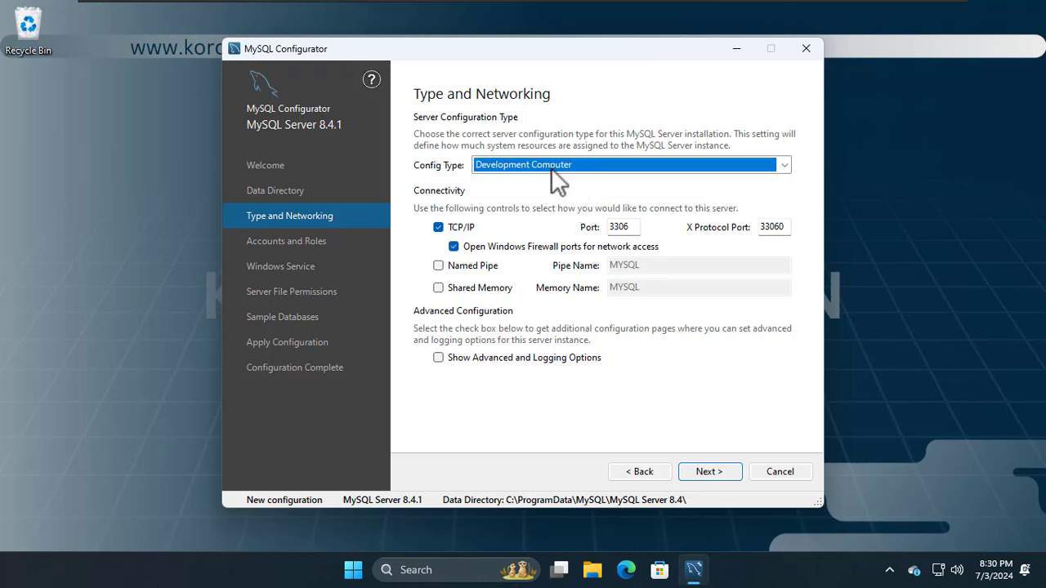
left_click(551, 168)
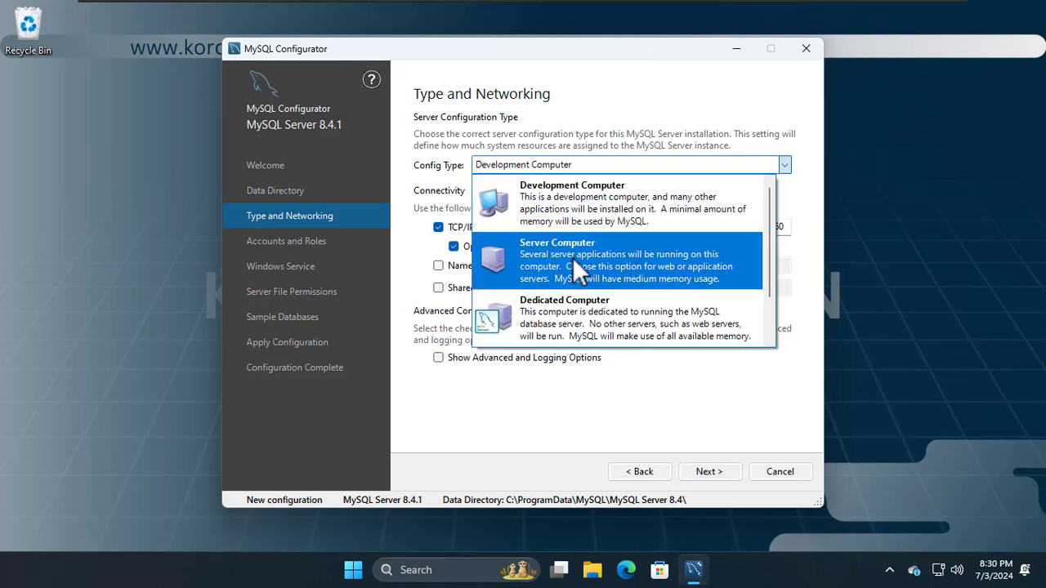
left_click(549, 186)
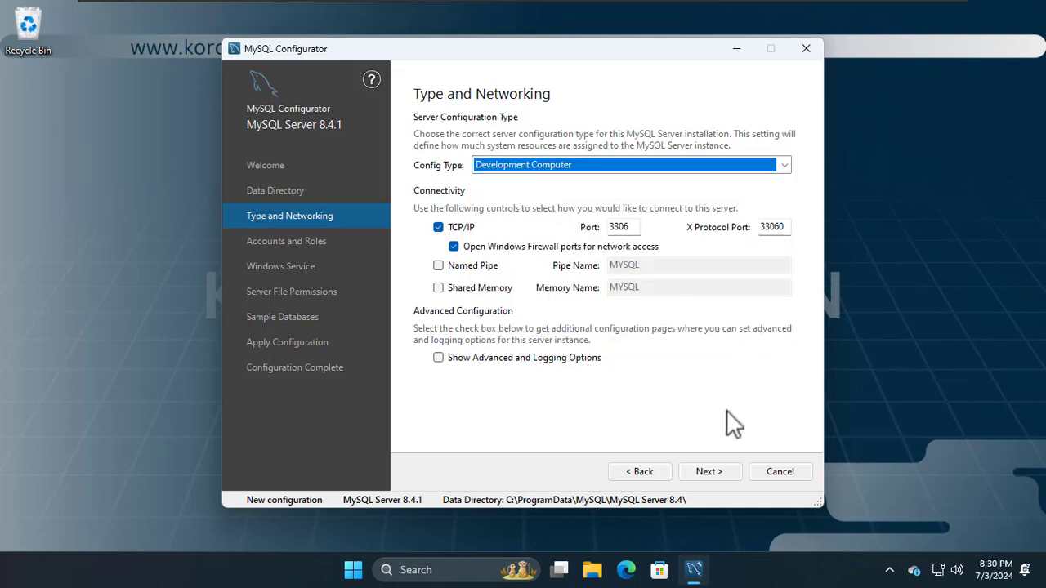
left_click(712, 471)
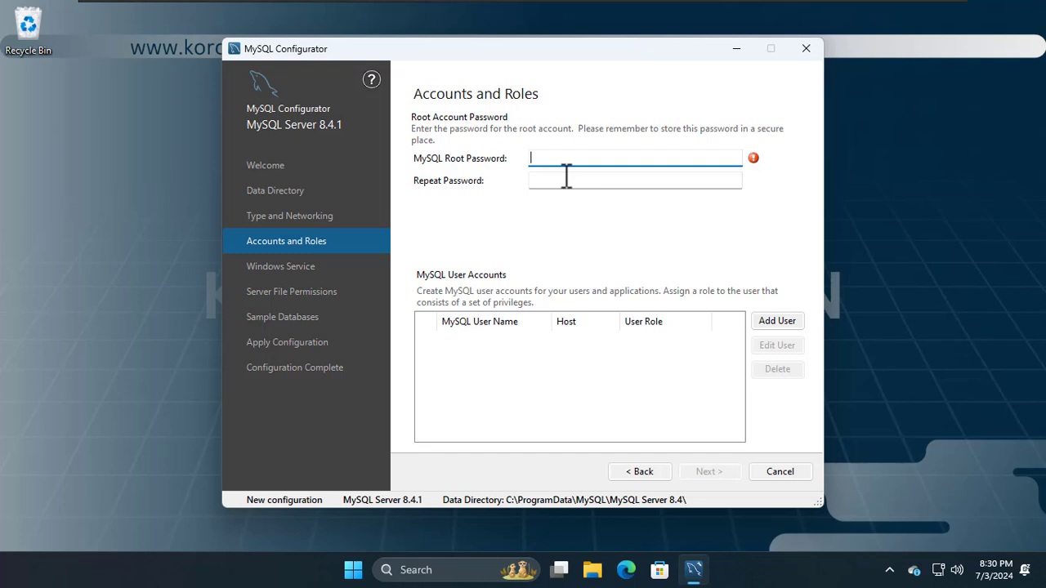
Step: Enter the root password in MySQL Root Password and again in Repeat Password
type("••••••••")
key("Tab")
type("•")
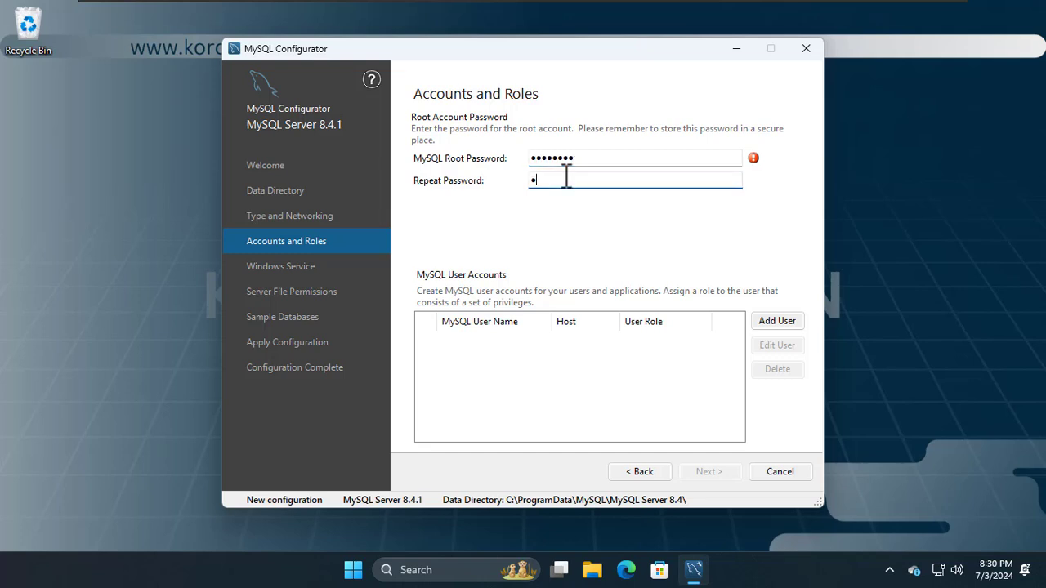
type("•••••••")
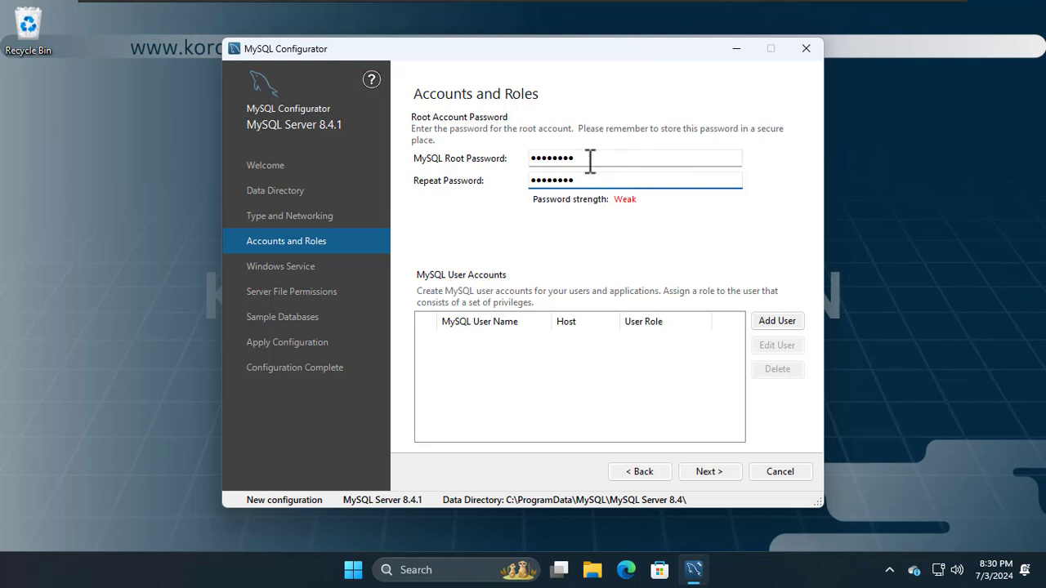
Step: Add user 'admin' on All Hosts (%) with the DB Admin role and a confirmed password
left_click(779, 322)
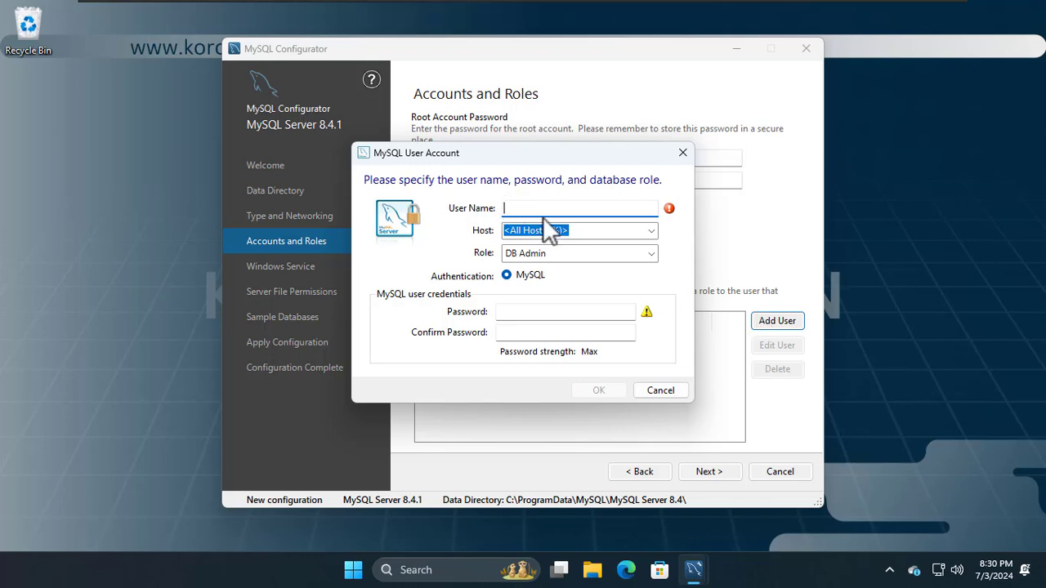
type("admin")
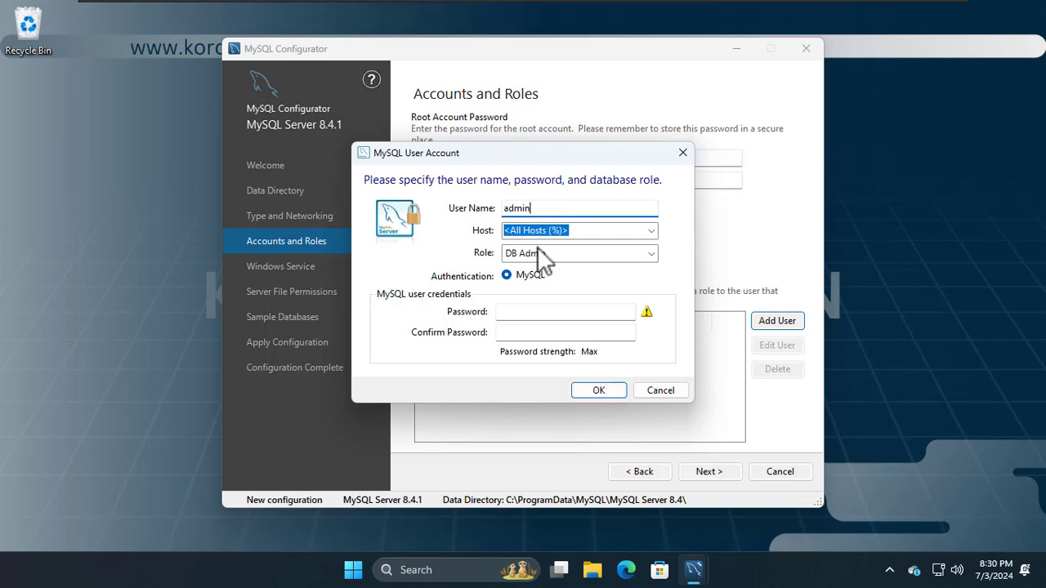
left_click(514, 312)
type("••••••••")
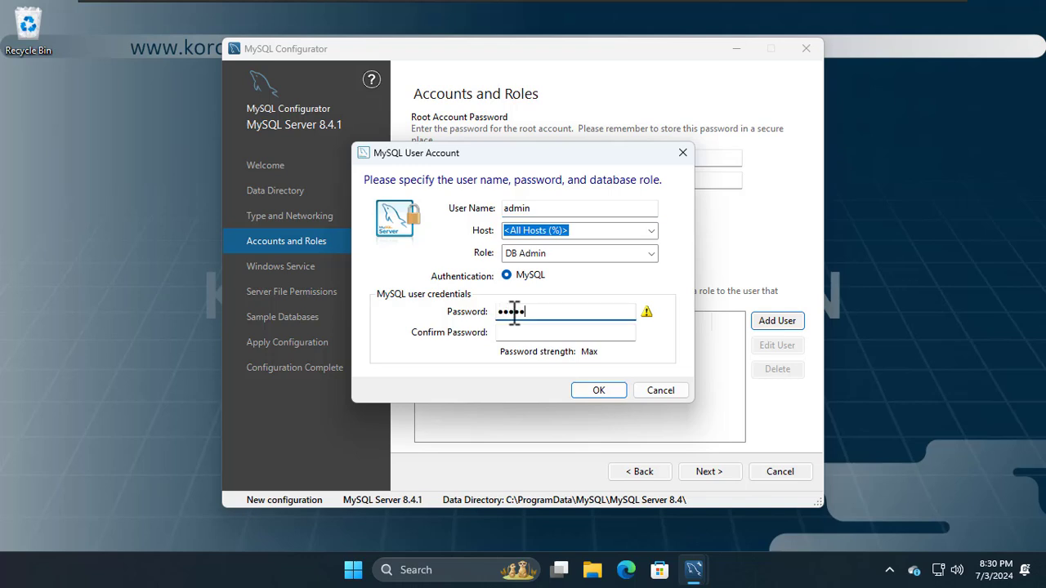
key("Tab")
type("••••••••")
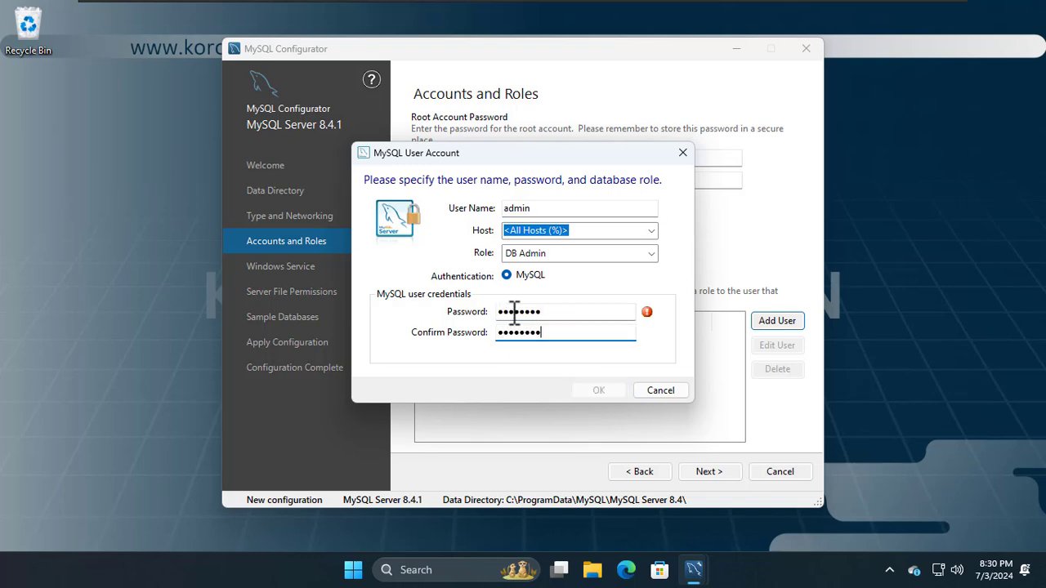
key("BackSpace")
key("BackSpace")
key("BackSpace")
key("BackSpace")
key("BackSpace")
key("BackSpace")
key("BackSpace")
key("BackSpace")
type("••••••••")
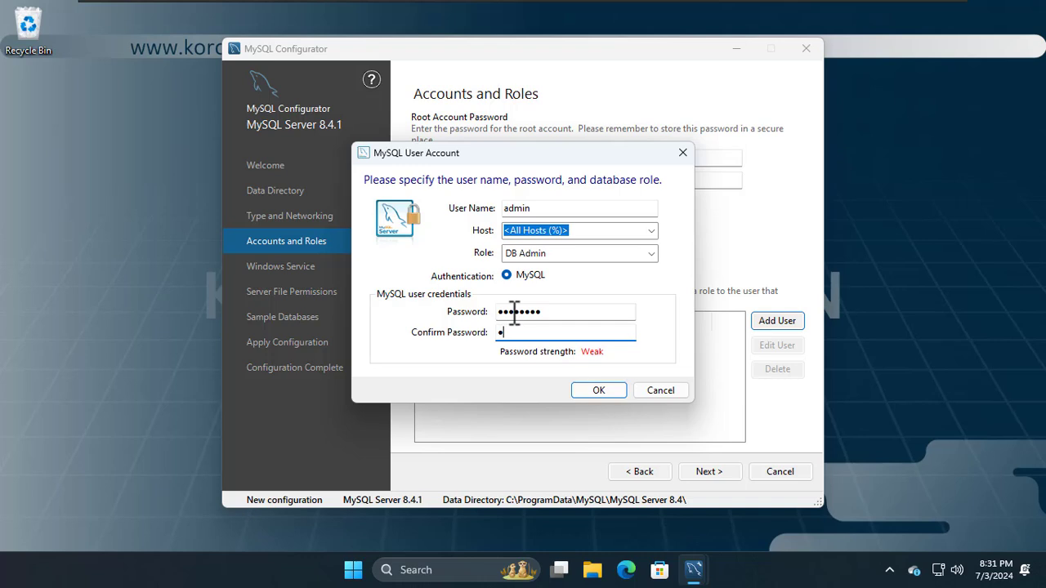
type("•")
left_click(599, 390)
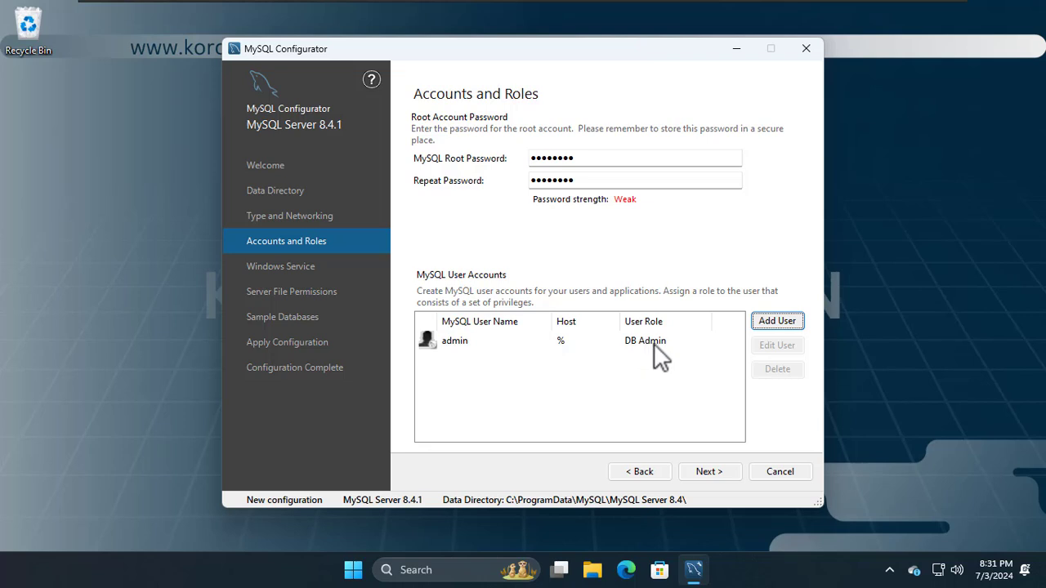
Step: Keep the default accounts, MySQL84 Windows service and file permissions, with no sample databases
left_click(725, 470)
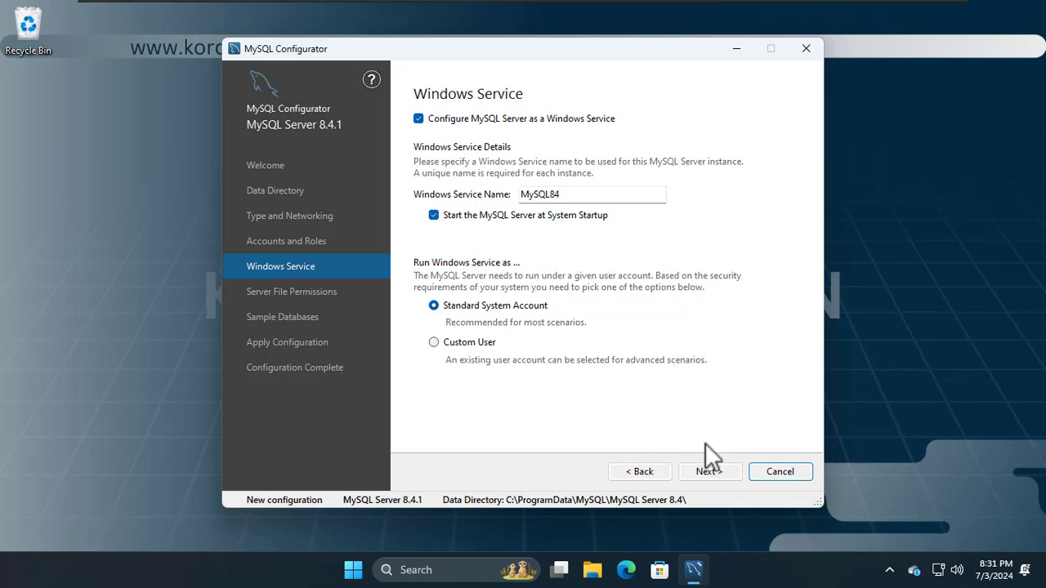
left_click(707, 473)
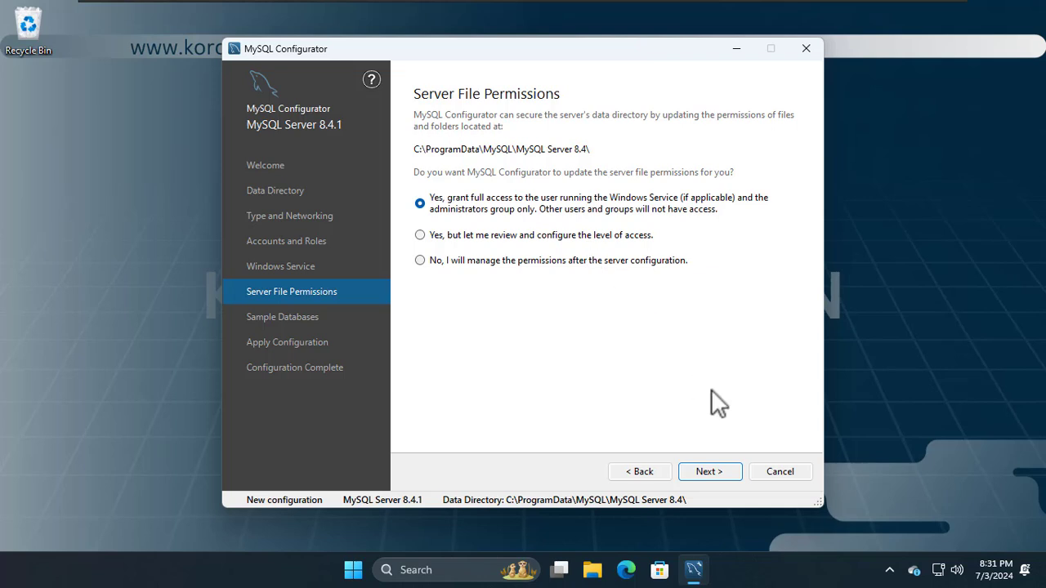
left_click(726, 482)
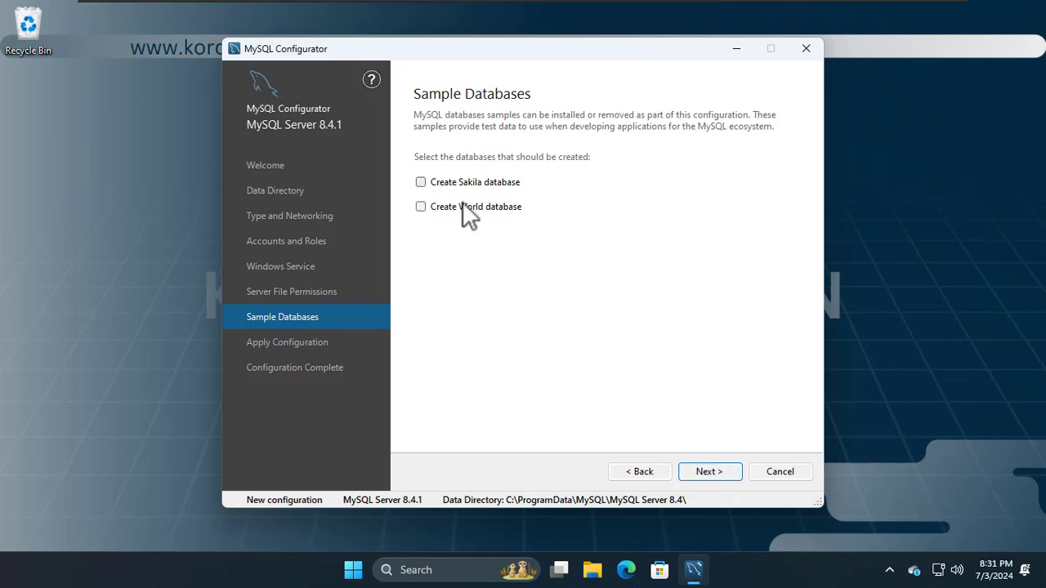
left_click(710, 472)
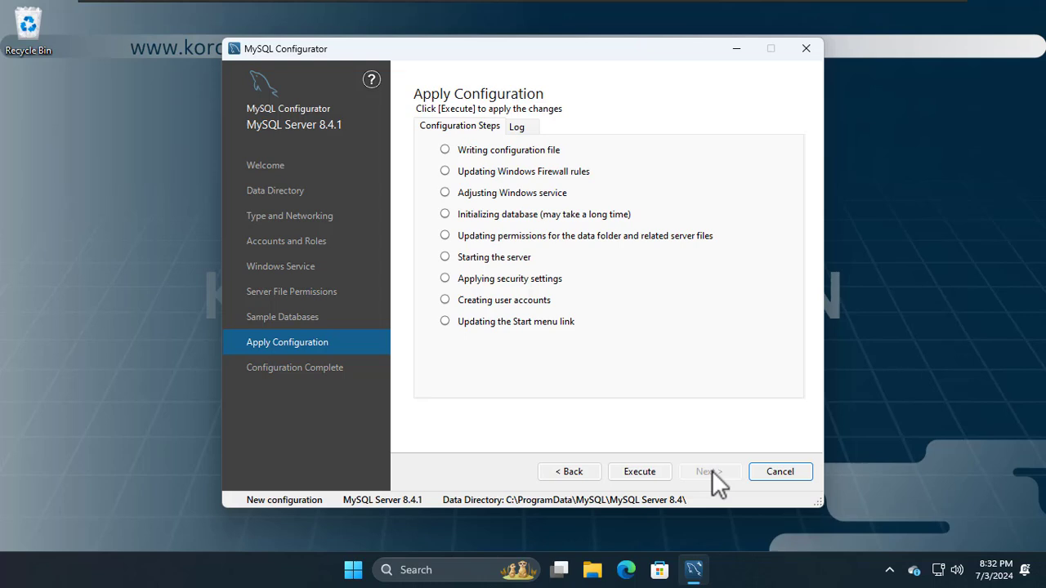
Step: Execute the MySQL Server 8.4.1 configuration and advance to the Configuration Complete page
left_click(630, 467)
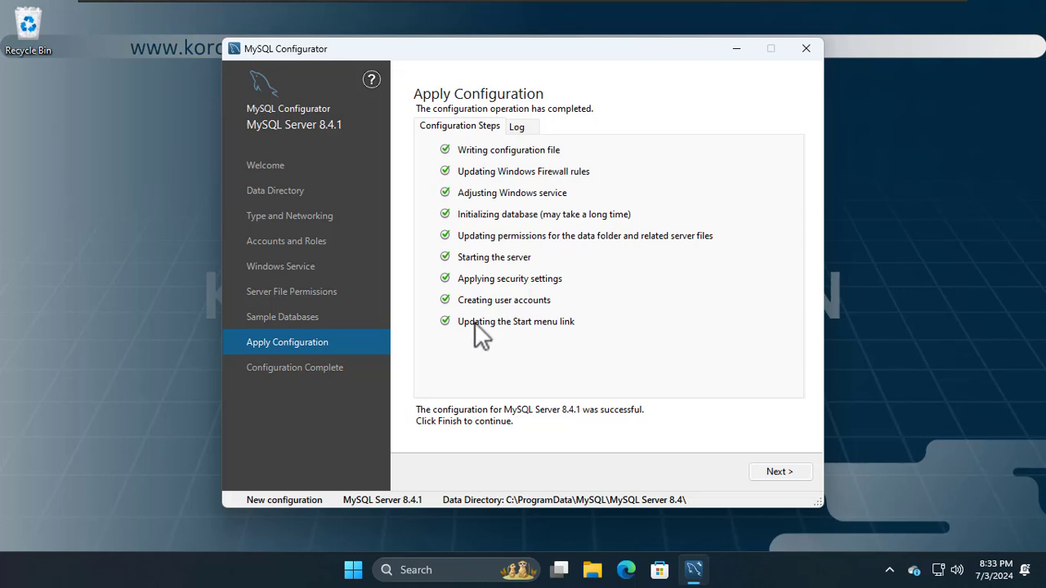
left_click(775, 467)
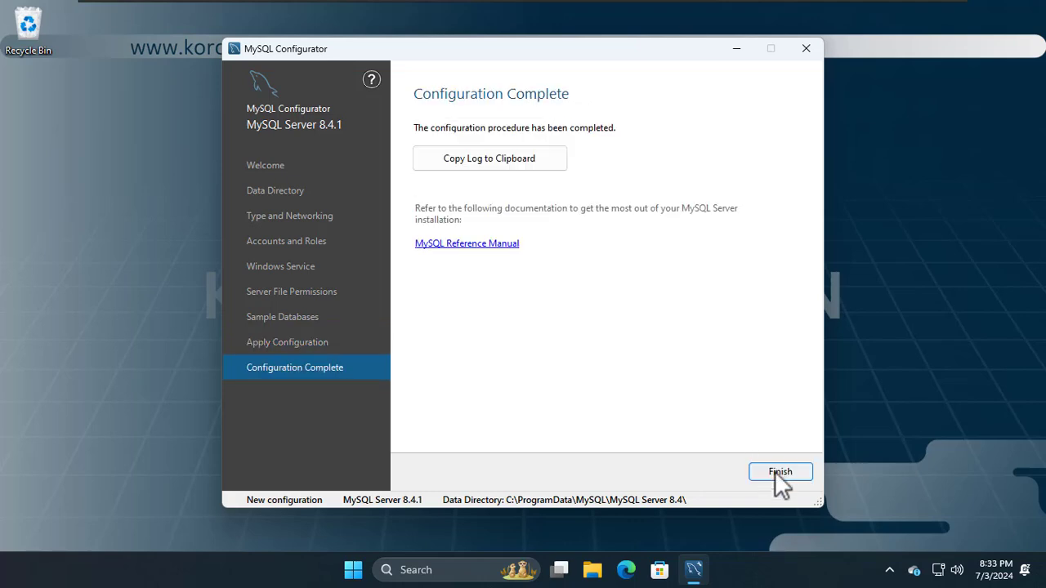
Step: Close the finished MySQL Configurator and glance at the Start menu
left_click(776, 472)
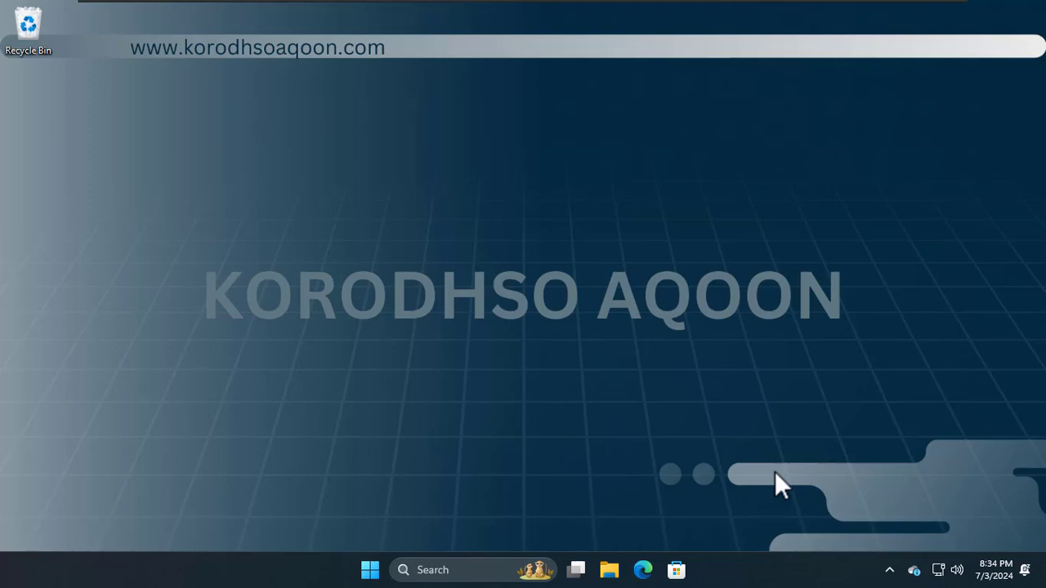
left_click(370, 570)
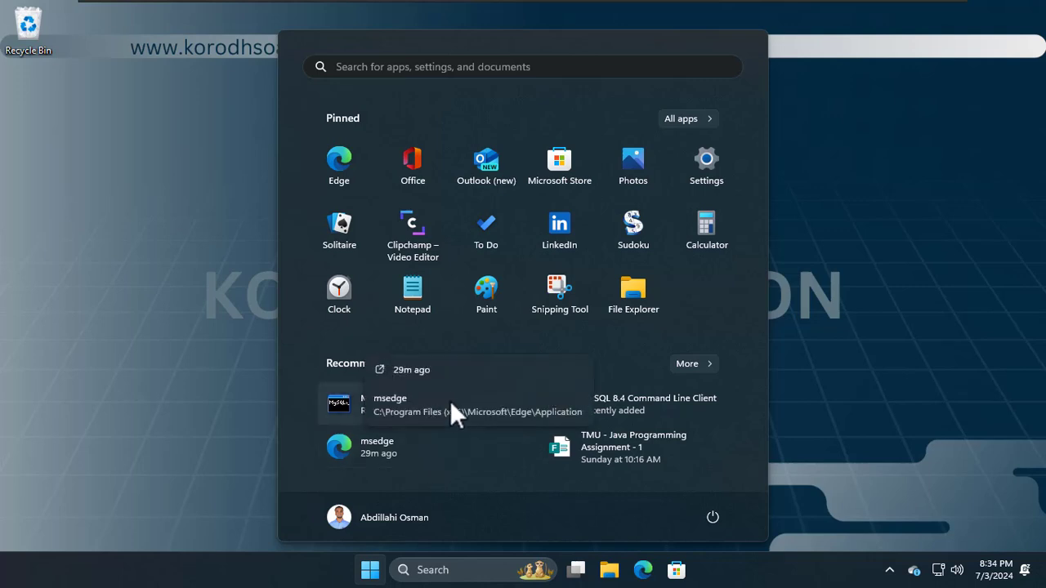
left_click(672, 366)
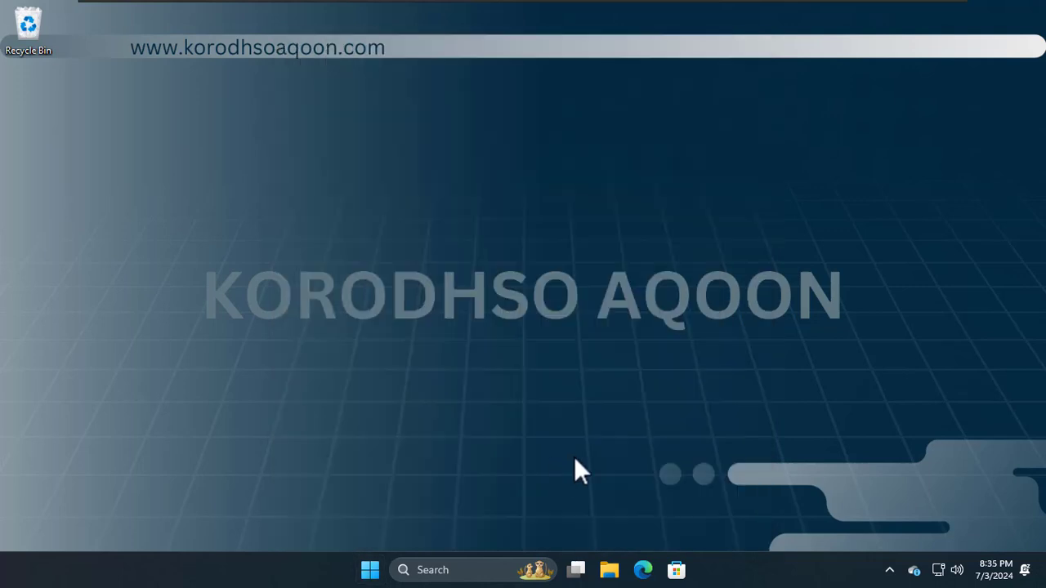
left_click(376, 570)
left_click(377, 573)
Step: Browse the Start menu's full Recommended list, then bring up Windows search
left_click(368, 569)
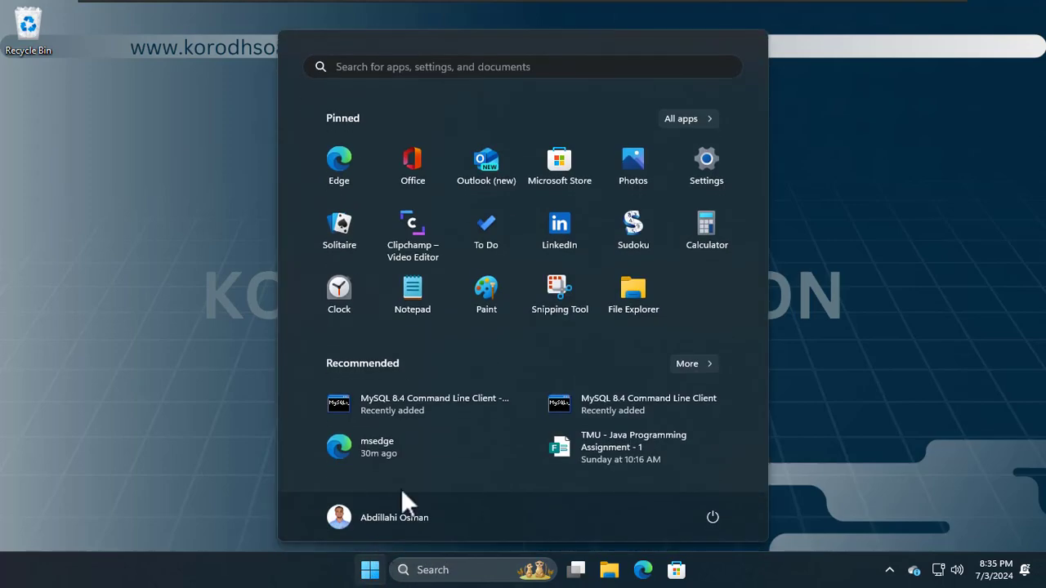
left_click(685, 364)
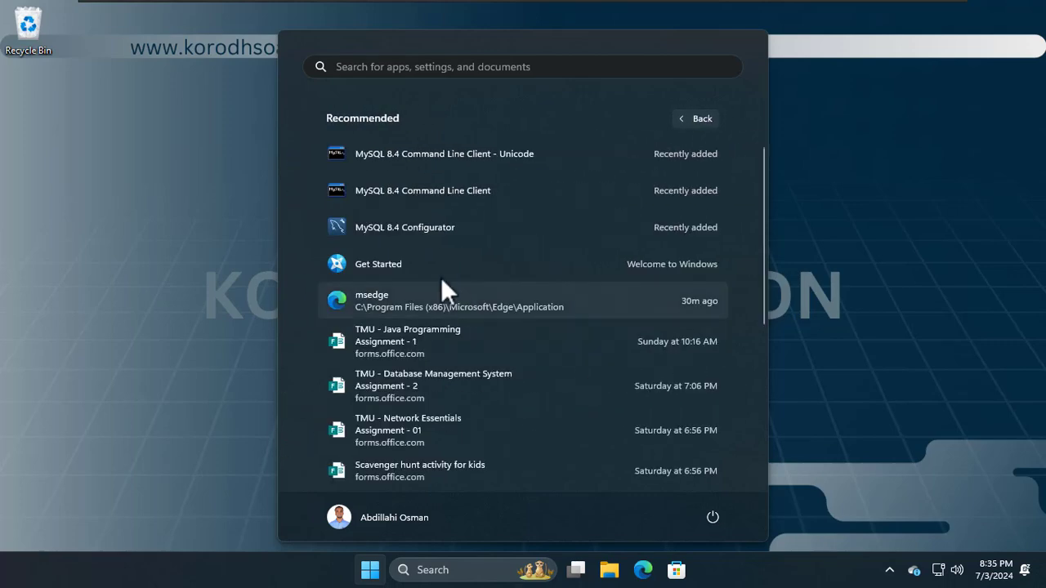
scroll(425, 308, "down", 4)
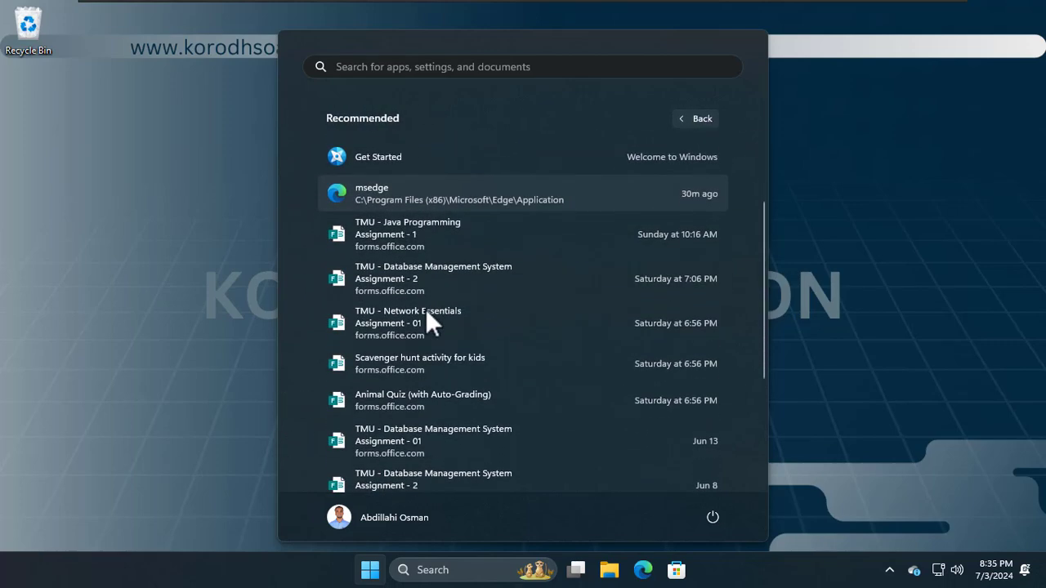
scroll(425, 308, "up", 4)
left_click(206, 401)
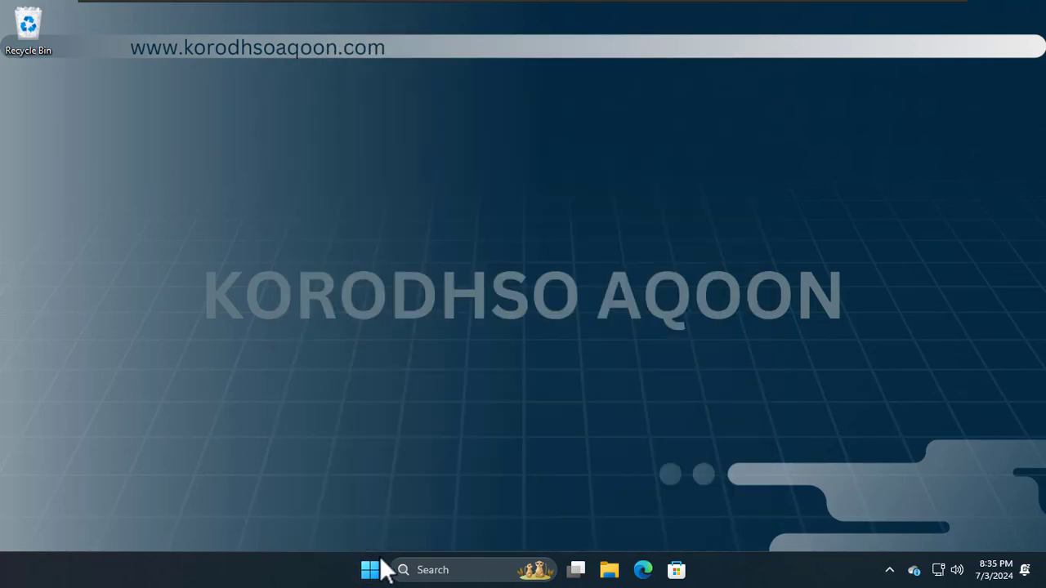
left_click(409, 573)
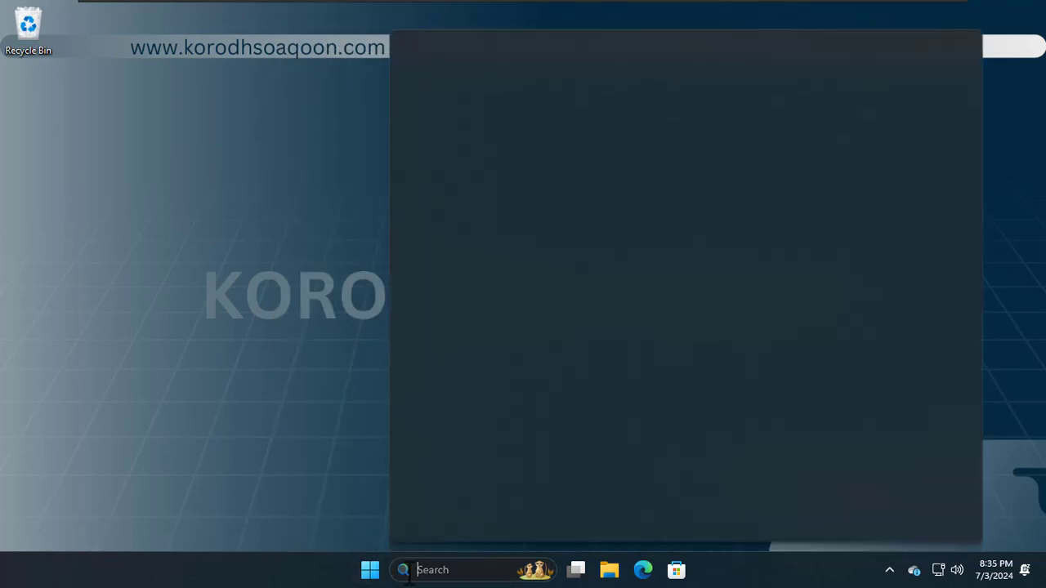
Step: Search 'servi' to open Services, confirm MySQL84 is Running with Automatic startup, then close it
type("servi")
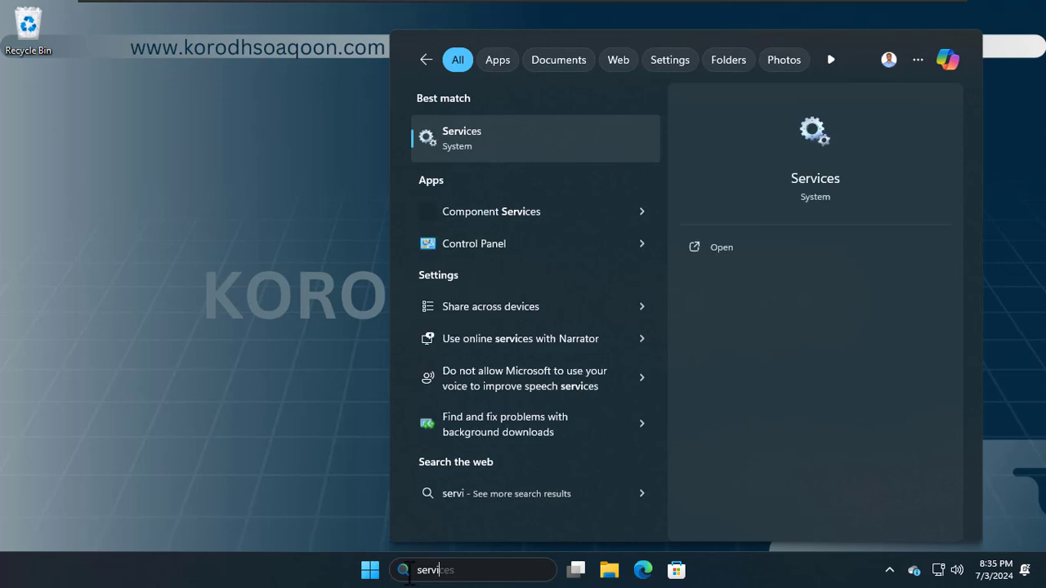
left_click(506, 142)
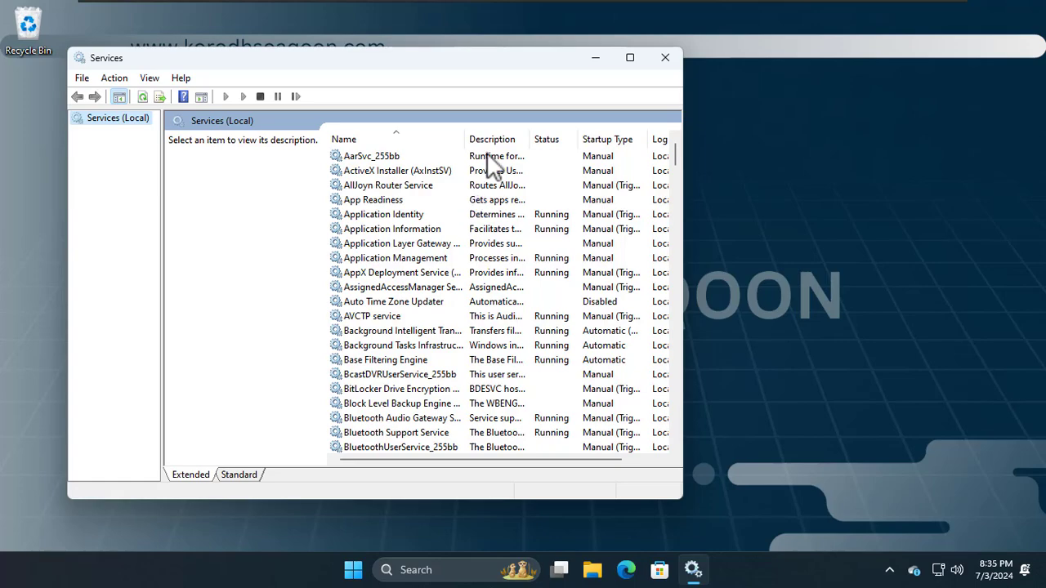
left_click(630, 57)
left_click(474, 211)
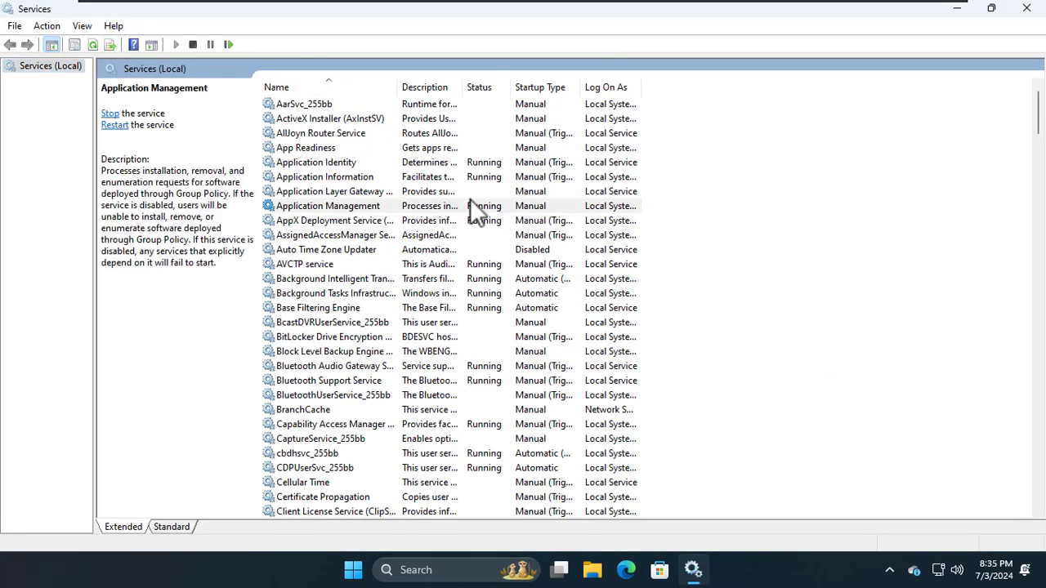
key("m")
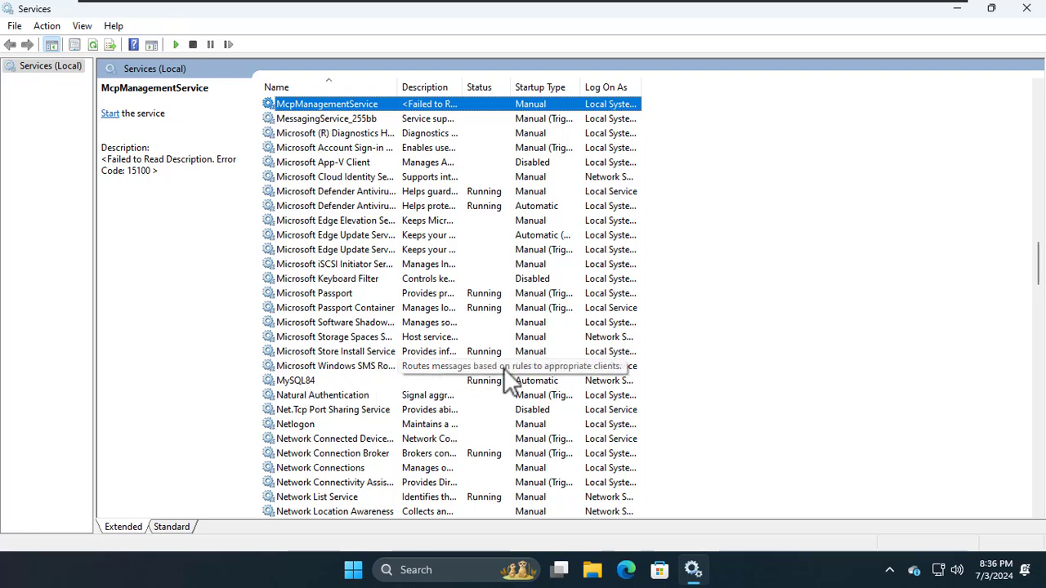
left_click(1025, 9)
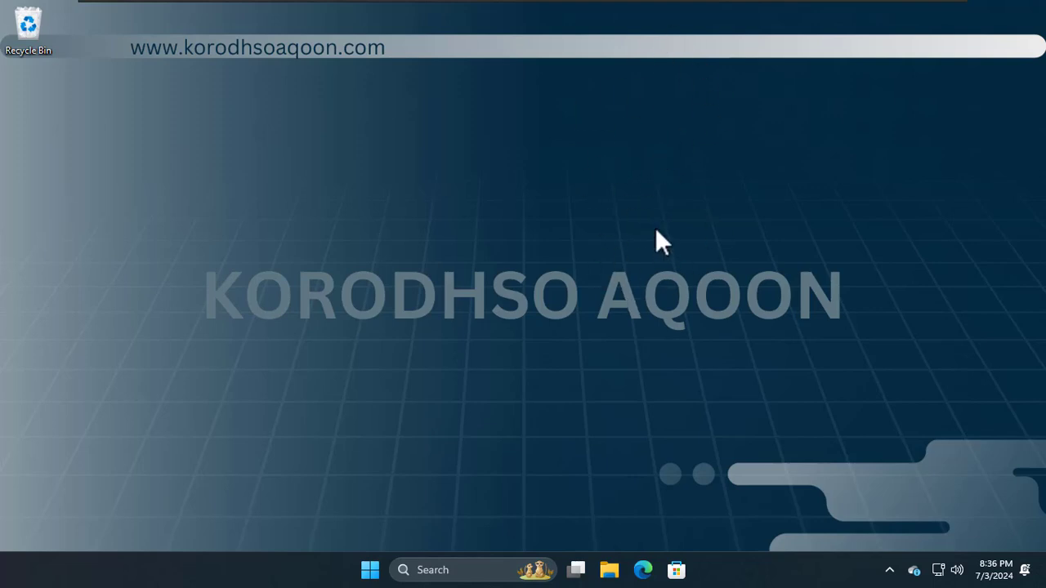
left_click(372, 571)
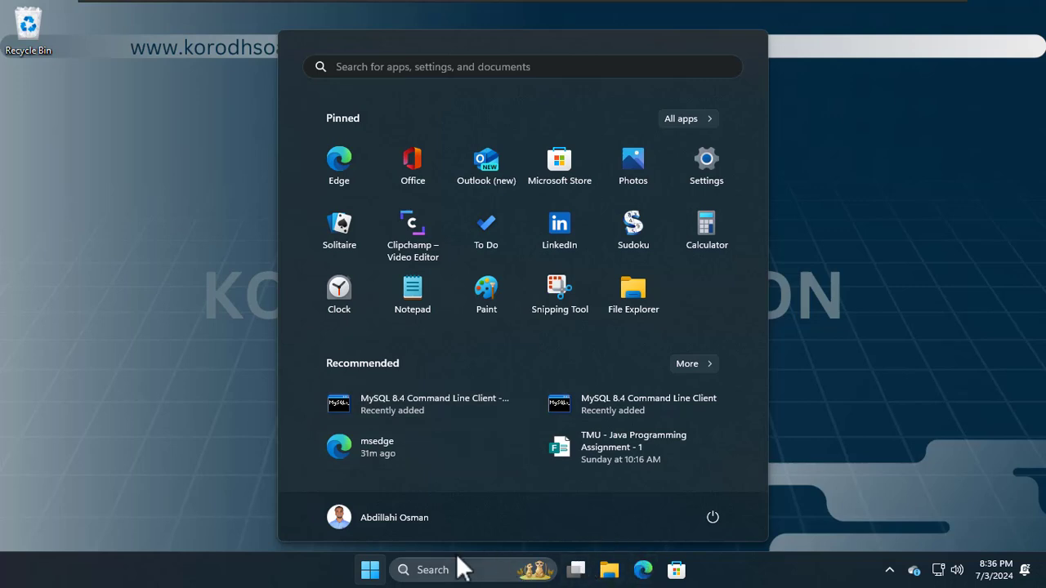
left_click(837, 426)
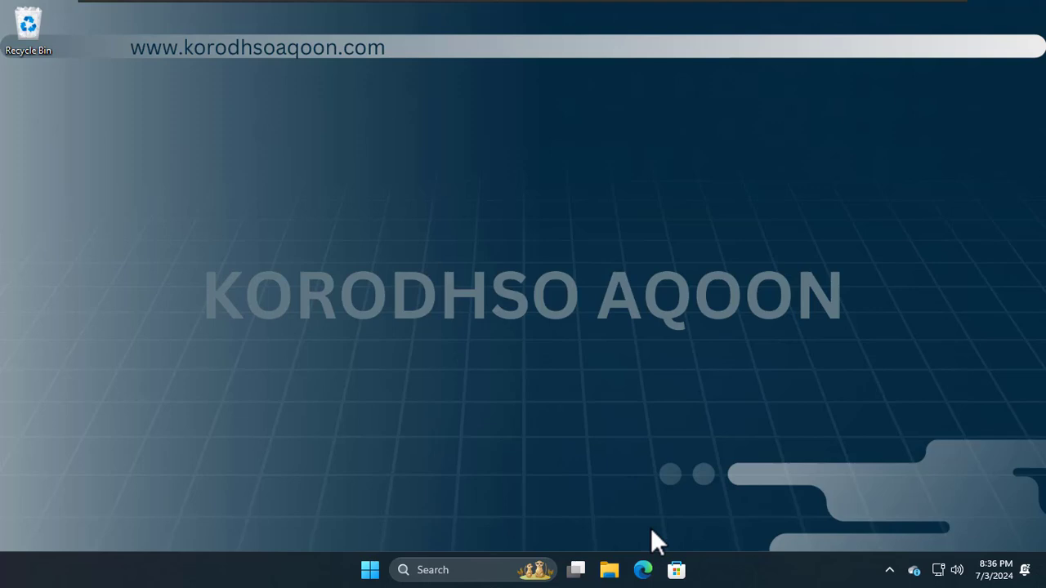
left_click(643, 572)
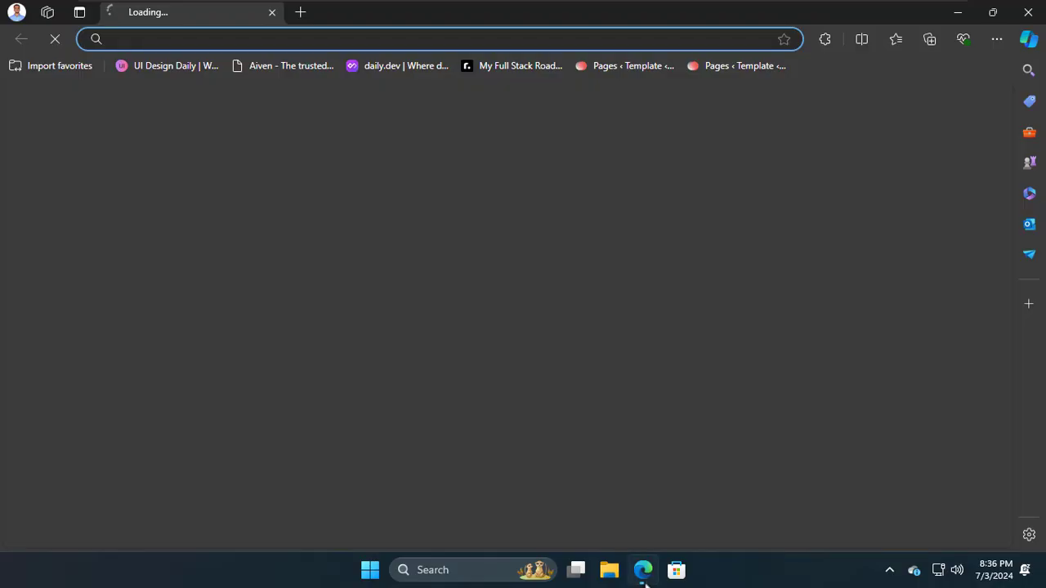
type("www.mysql.com")
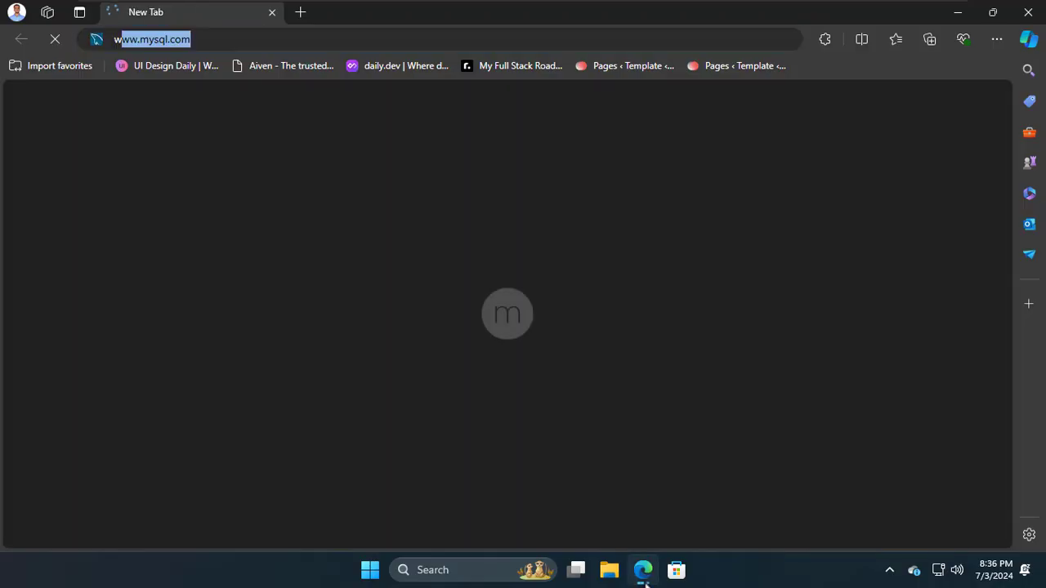
key("Return")
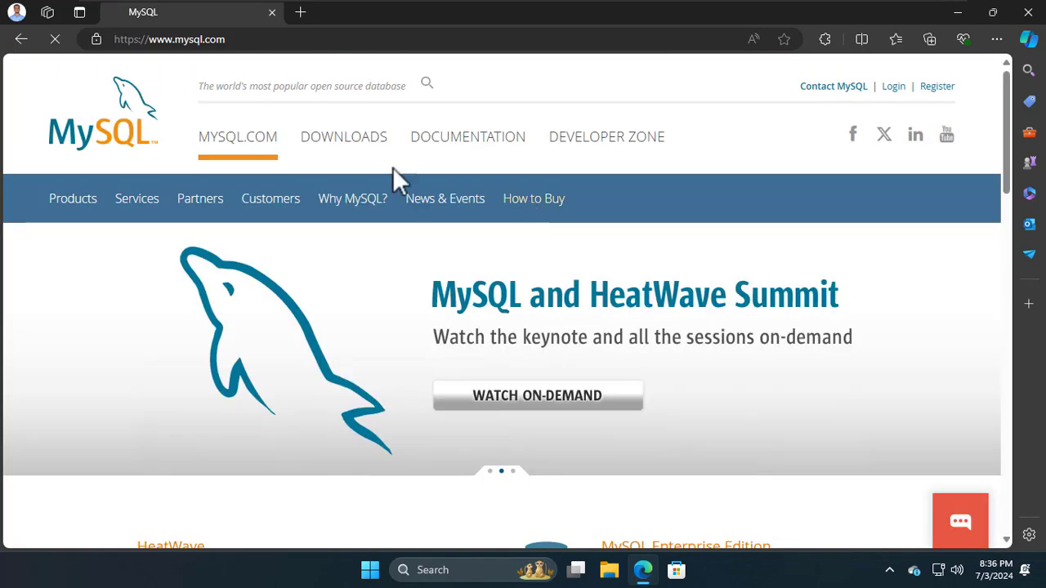
left_click(354, 151)
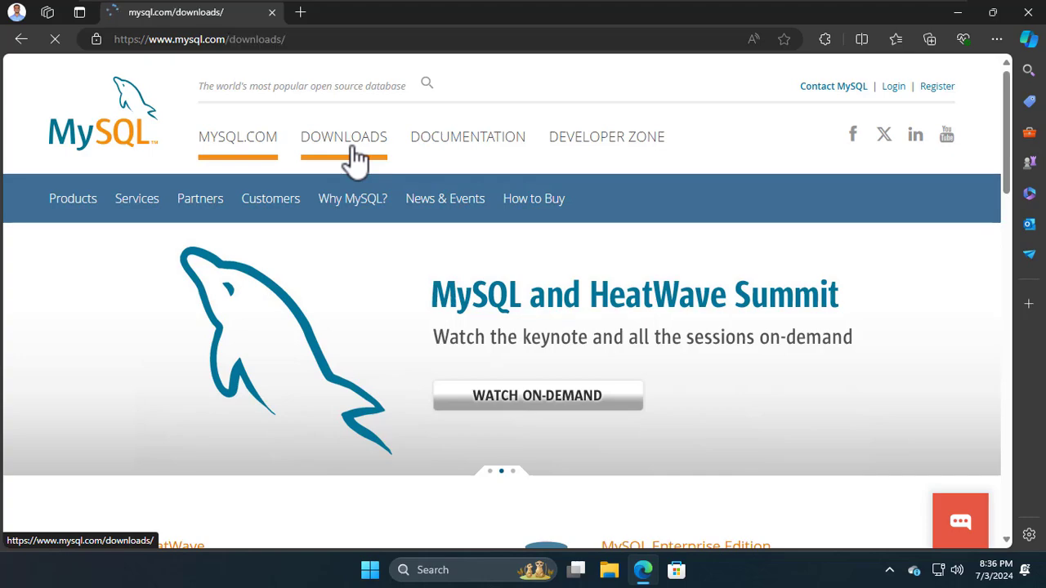
Step: Go through MySQL Community (GPL) Downloads to MySQL Workbench and pick the Windows 64-bit MSI
scroll(400, 327, "down", 12)
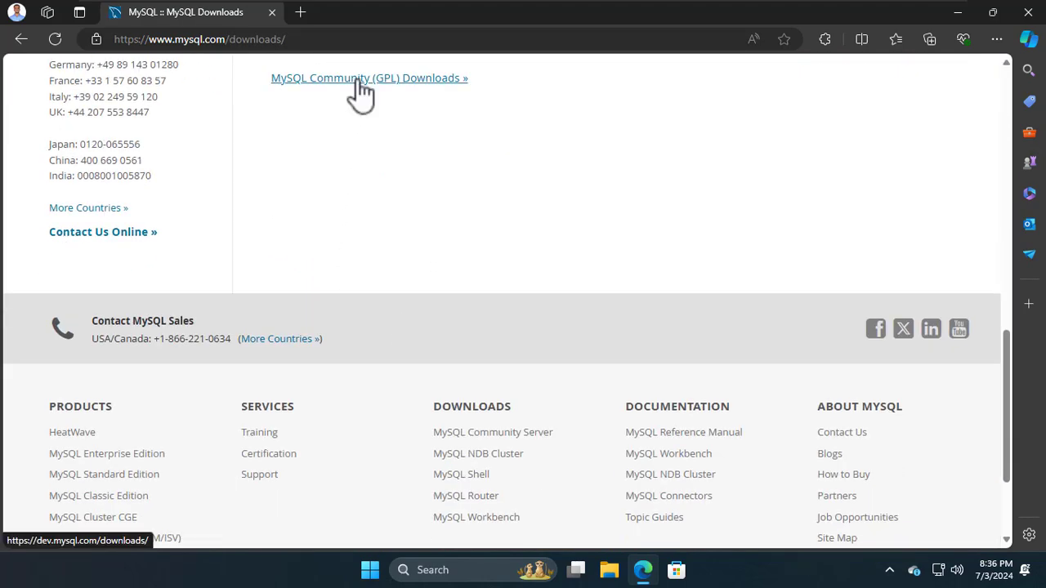
left_click(358, 80)
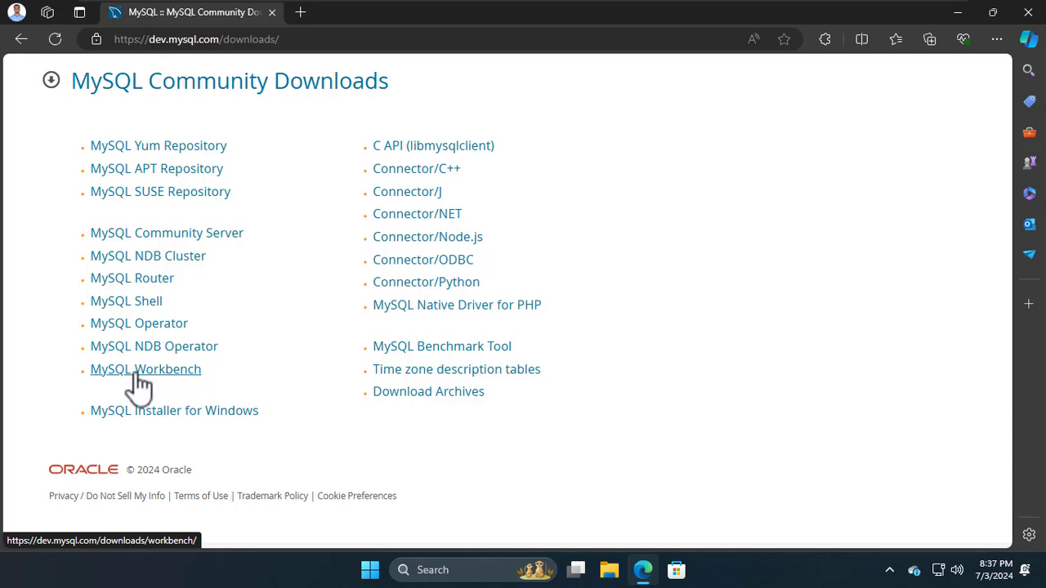
left_click(139, 376)
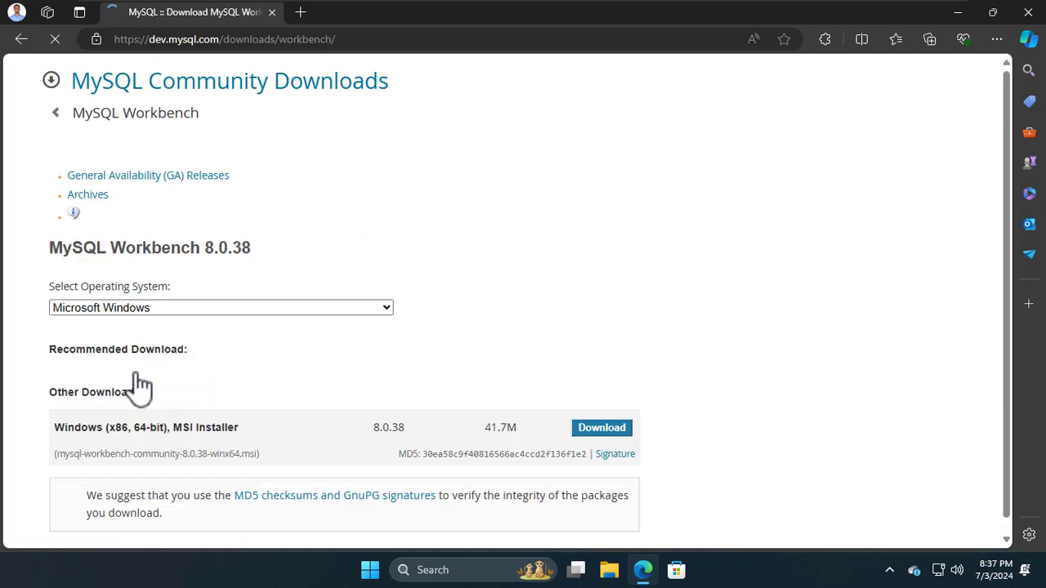
scroll(307, 413, "down", 2)
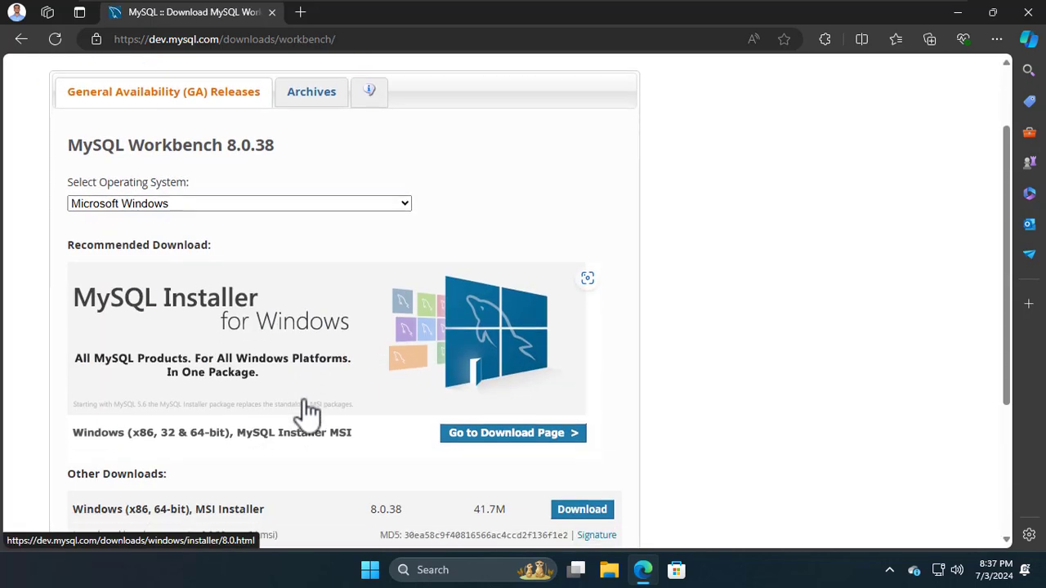
scroll(306, 413, "down", 1)
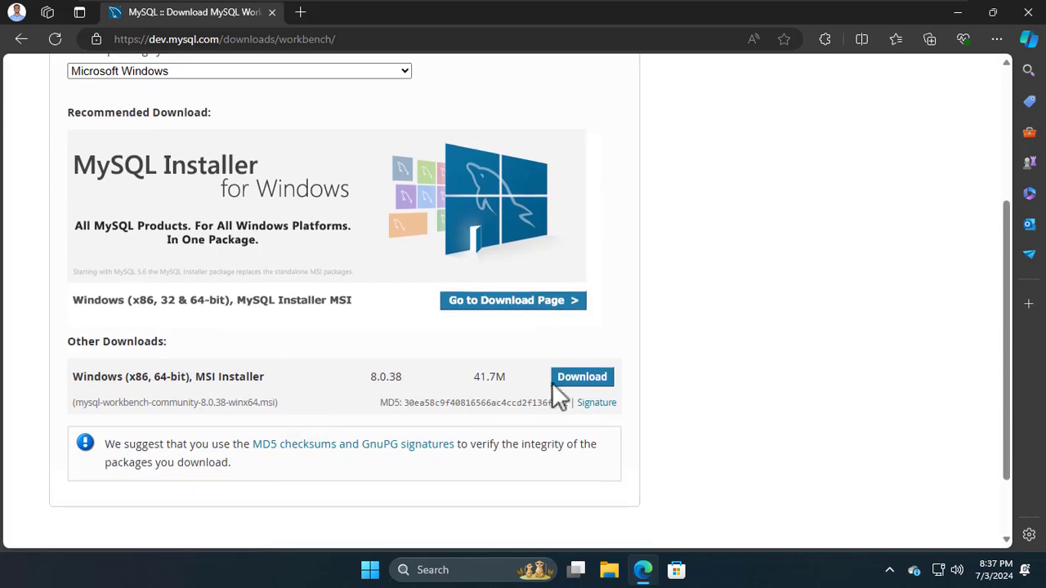
left_click(579, 387)
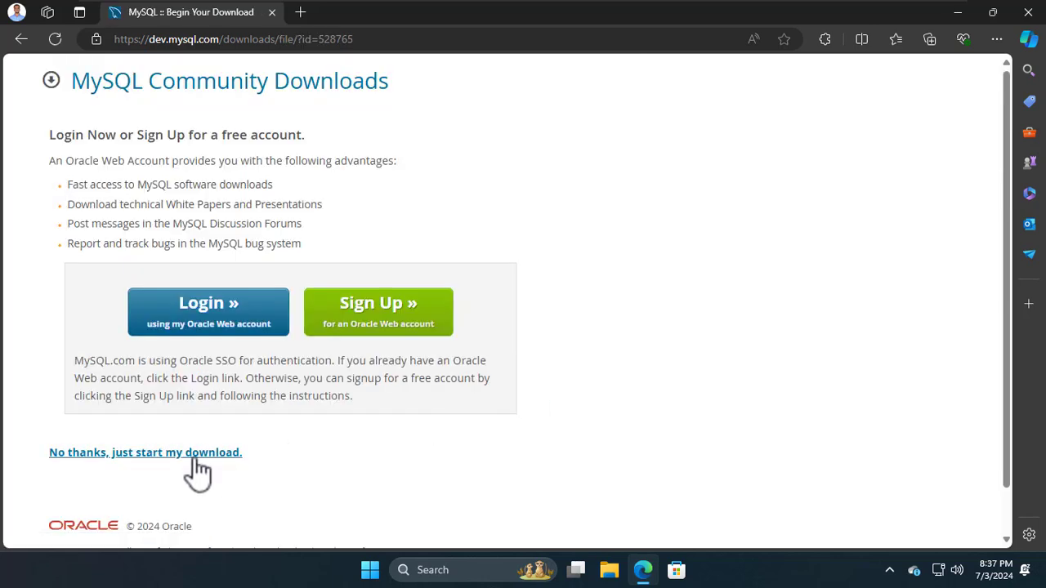
Step: Skip sign-in to download mysql-workbench-community-8.0.38-winx64.msi (41.7 MB), then close Edge
left_click(116, 460)
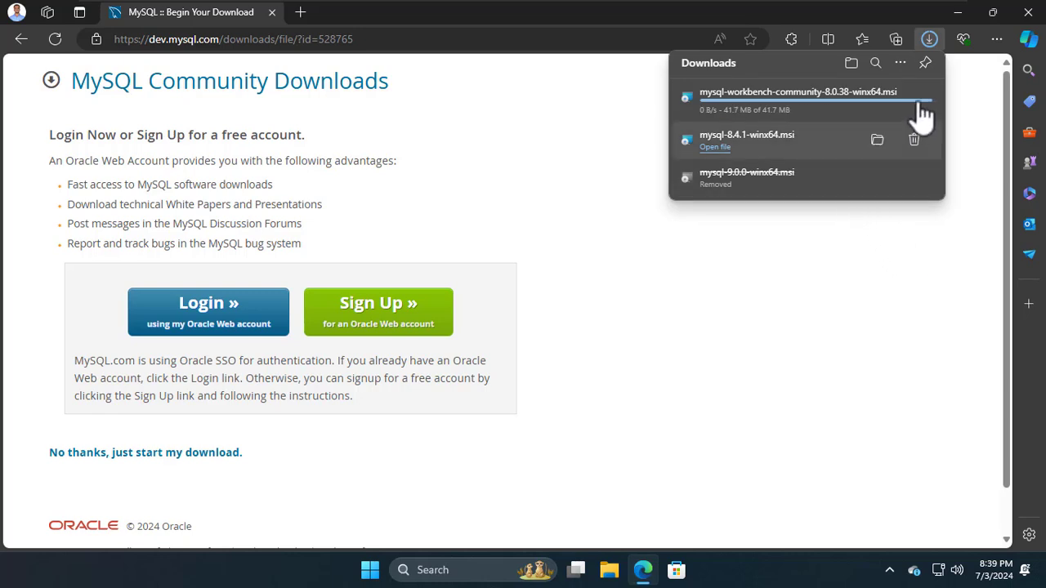
left_click(1027, 13)
left_click(1026, 12)
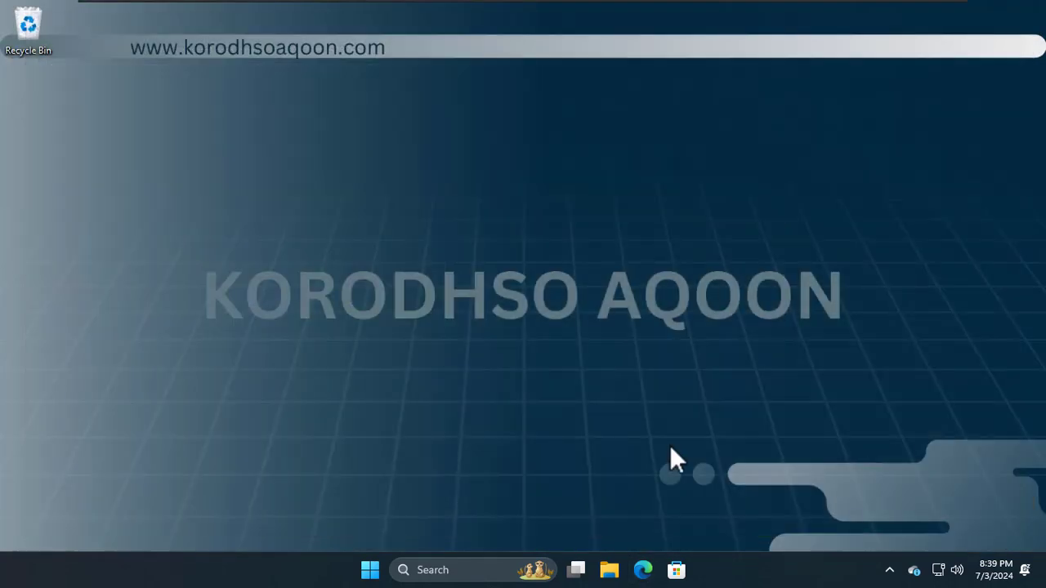
Step: Run mysql-workbench-community-8.0.38-winx64 from File Explorer's Downloads folder
left_click(612, 572)
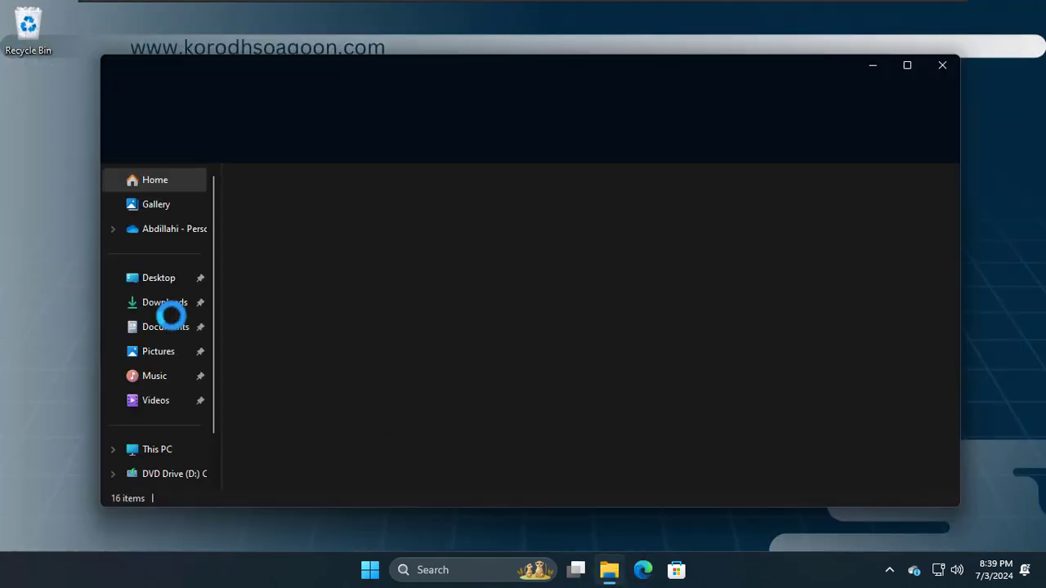
left_click(168, 312)
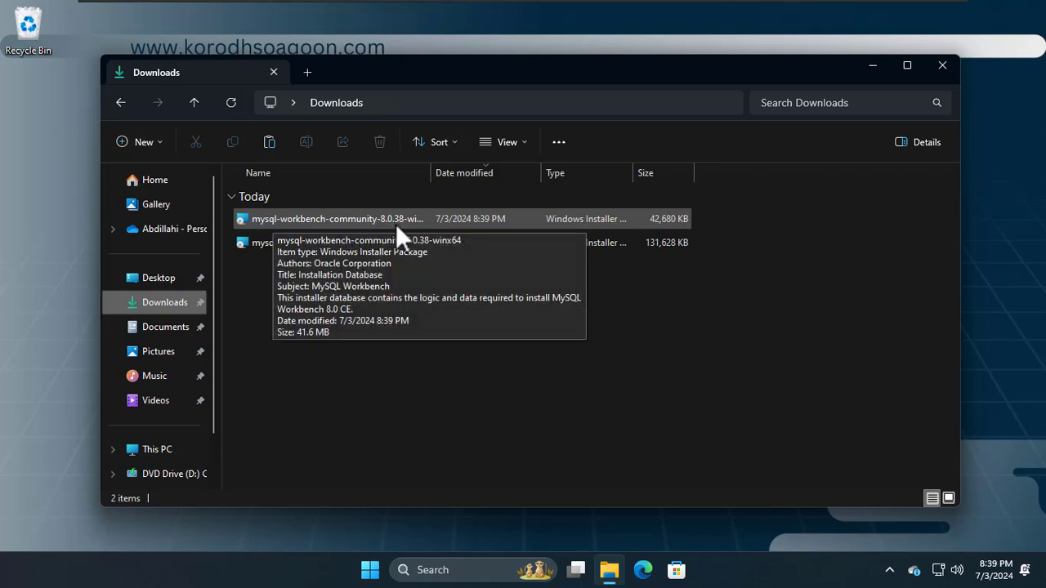
left_click(351, 227)
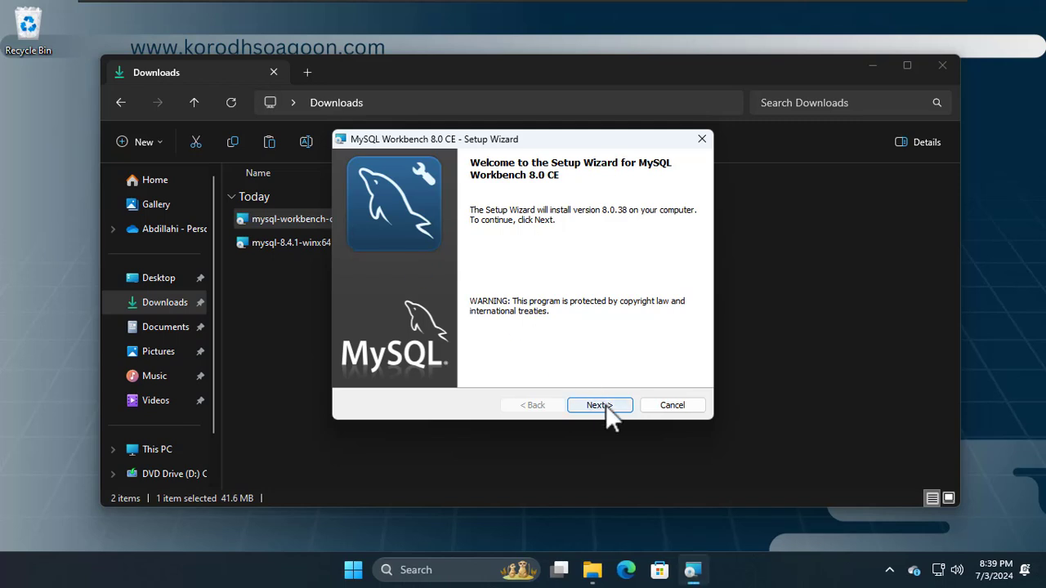
Step: Install MySQL Workbench 8.0 CE in the default folder with Complete setup, then finish and launch it
left_click(606, 405)
left_click(606, 405)
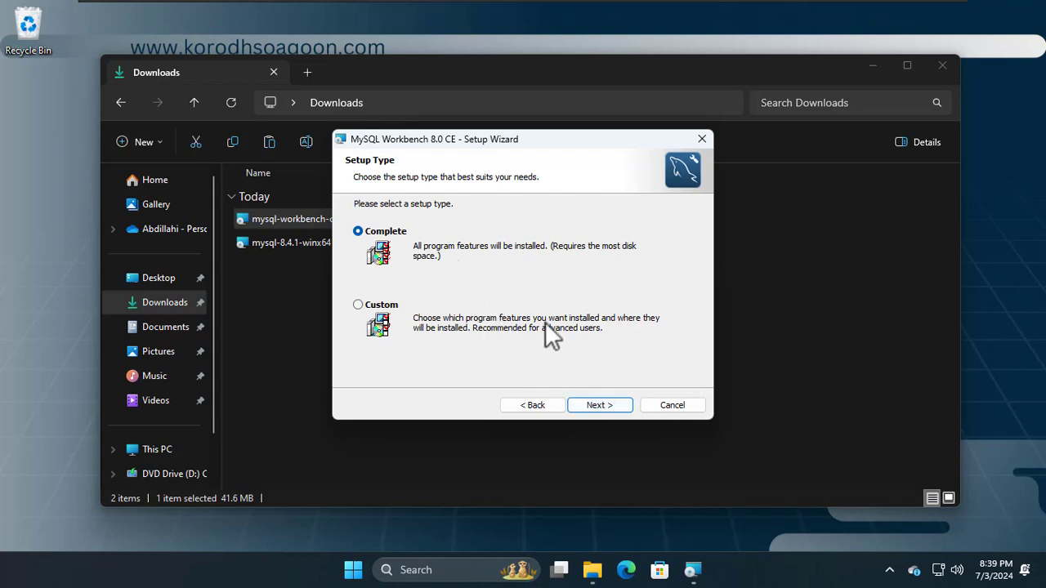
left_click(601, 403)
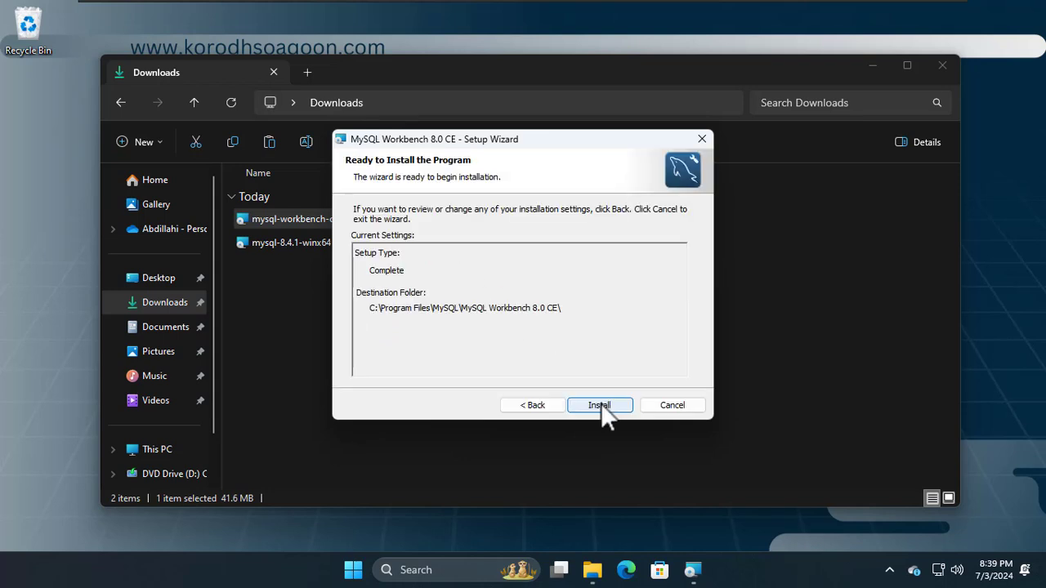
left_click(600, 404)
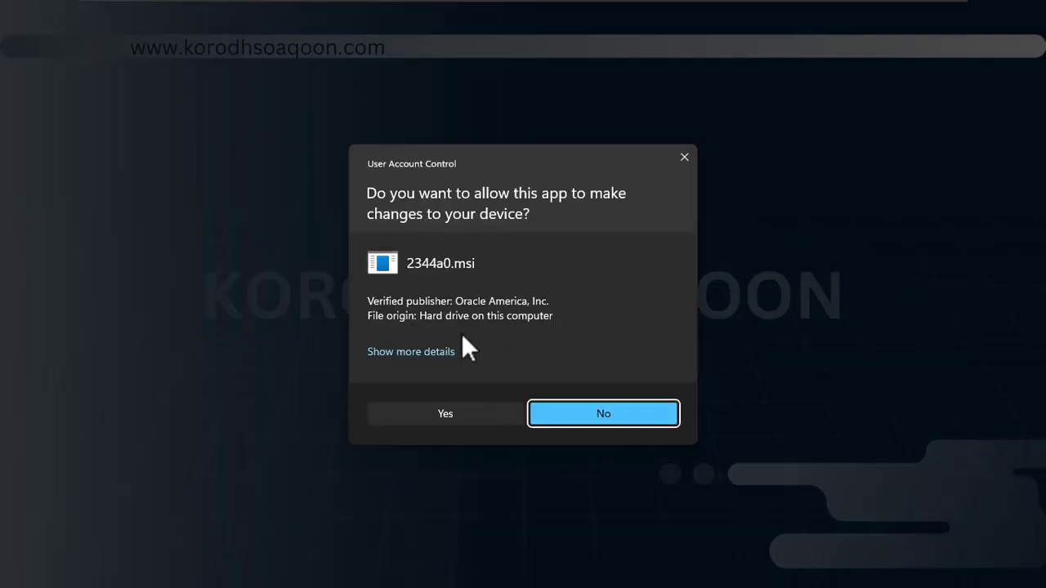
left_click(446, 413)
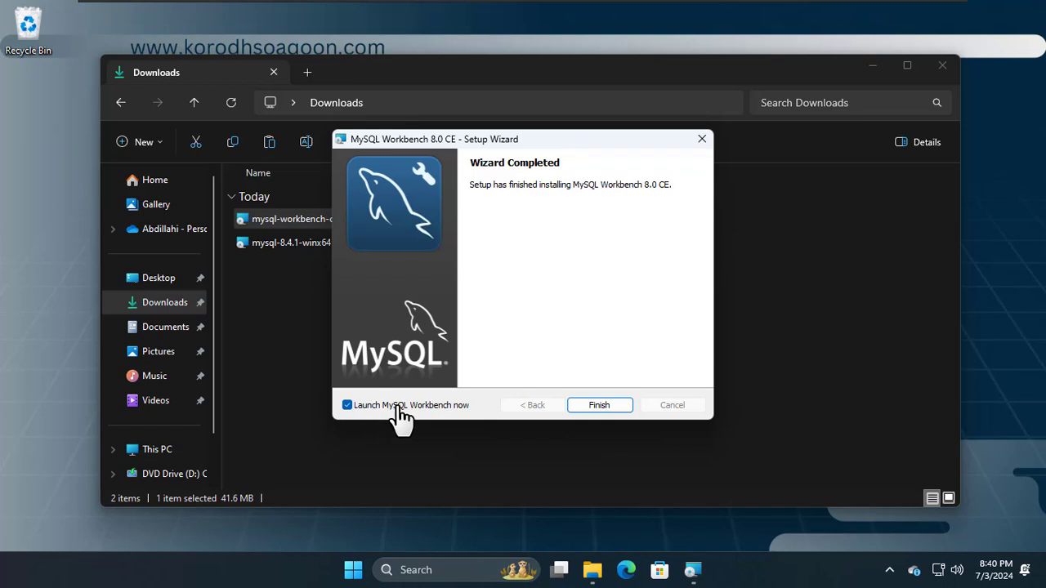
left_click(590, 402)
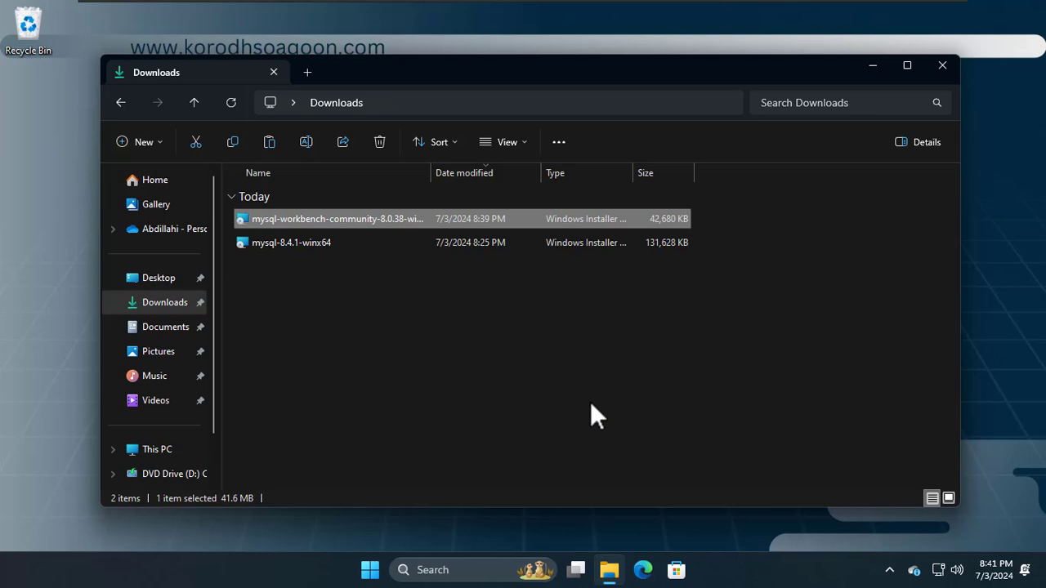
Step: Close the Downloads window and restore the MySQL Workbench welcome screen to a smaller window
left_click(940, 67)
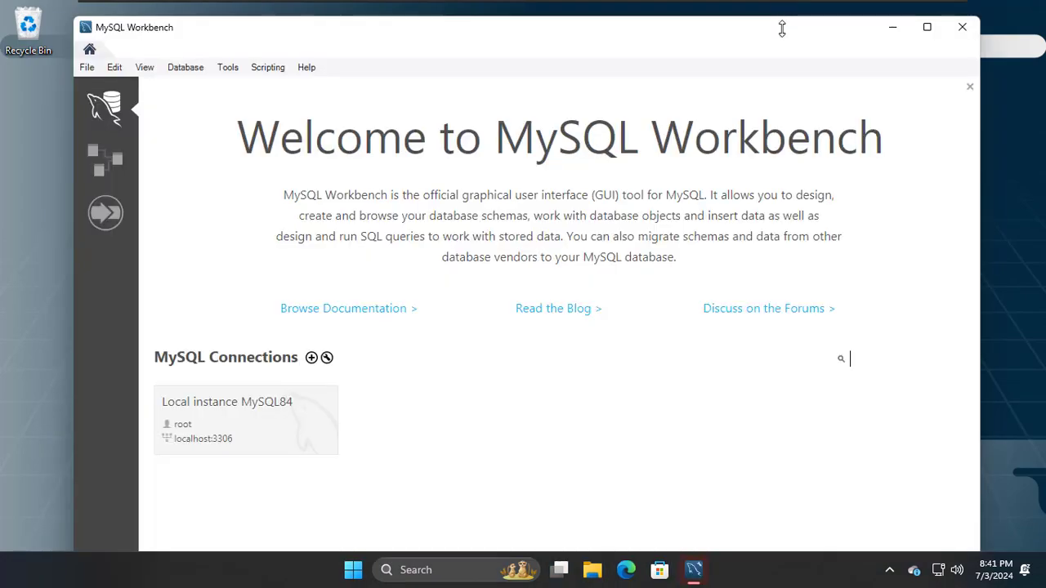
left_click_drag(781, 16, 764, 63)
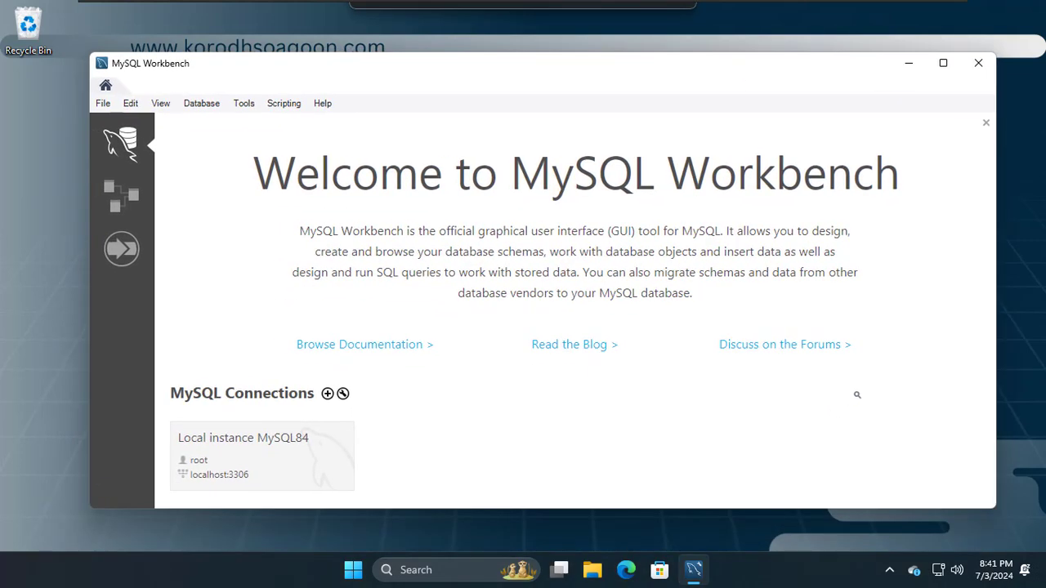
Step: Connect to Local instance MySQL84 with the root password, continuing past the version warning
left_click(282, 456)
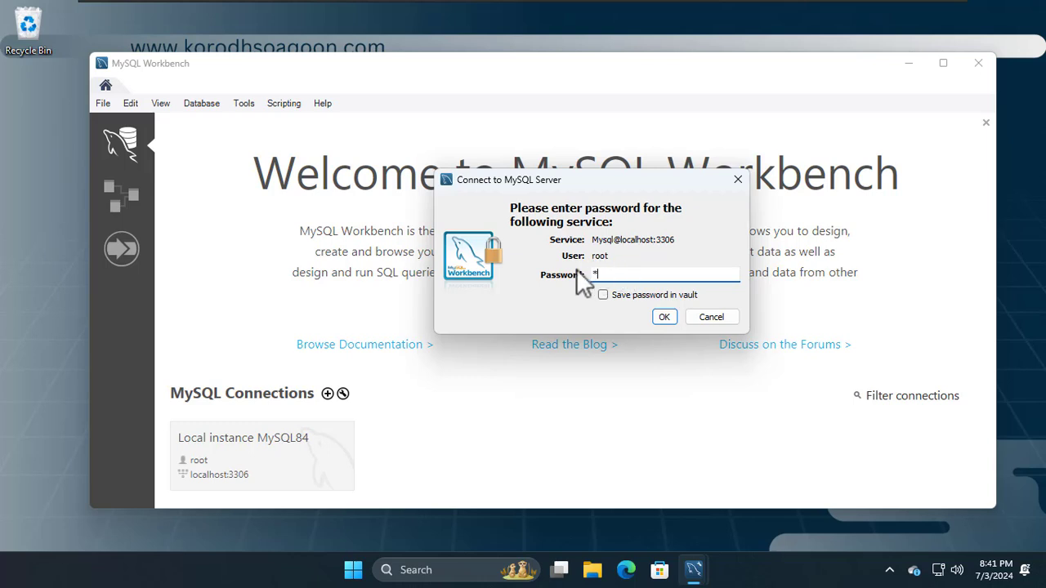
type("*******")
left_click(664, 313)
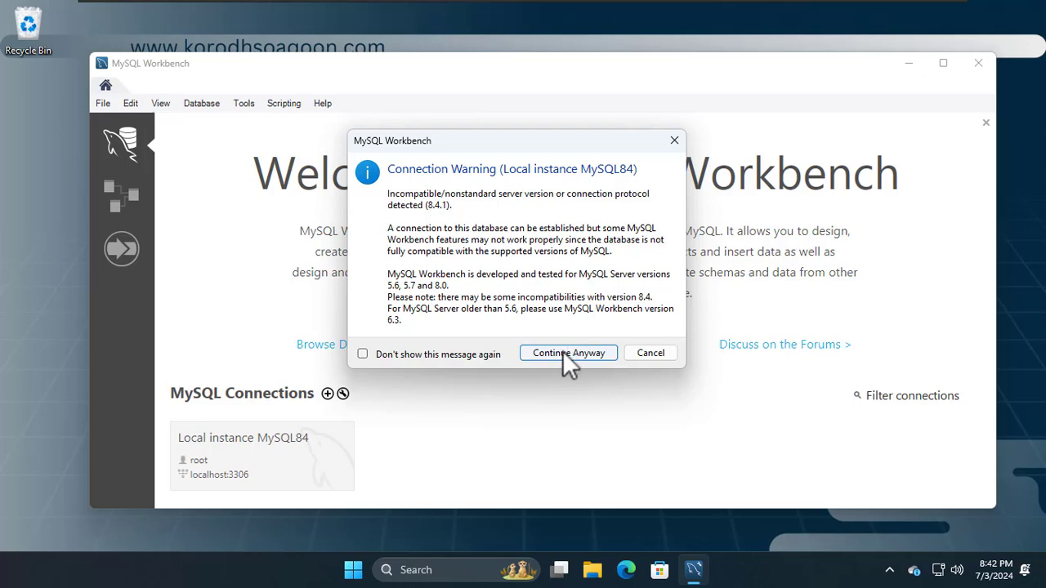
left_click(563, 351)
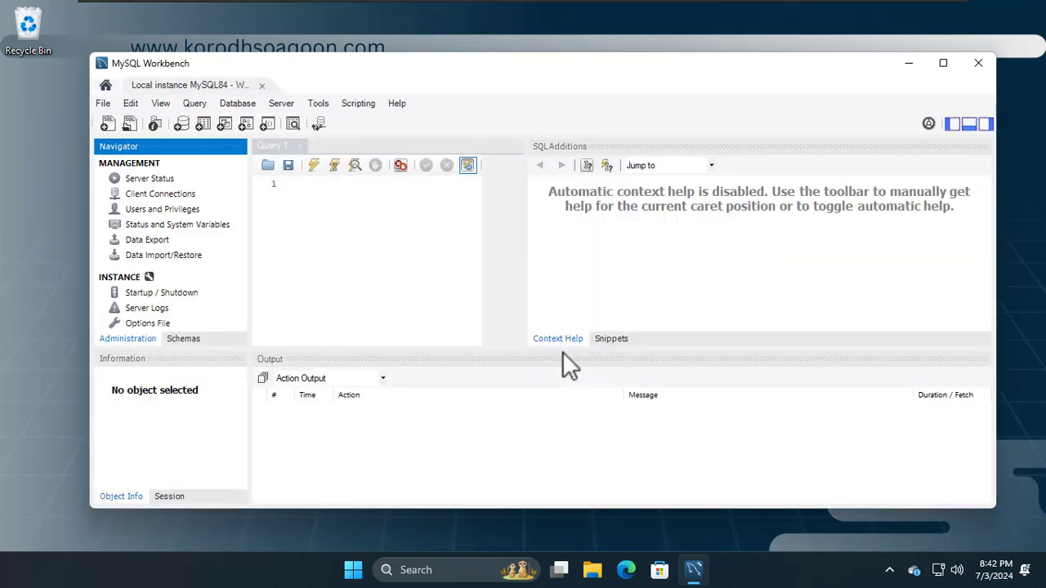
Step: Run 'CREATE DATABASE tijaabo' from the Query 1 editor in the maximized Workbench window
left_click(941, 68)
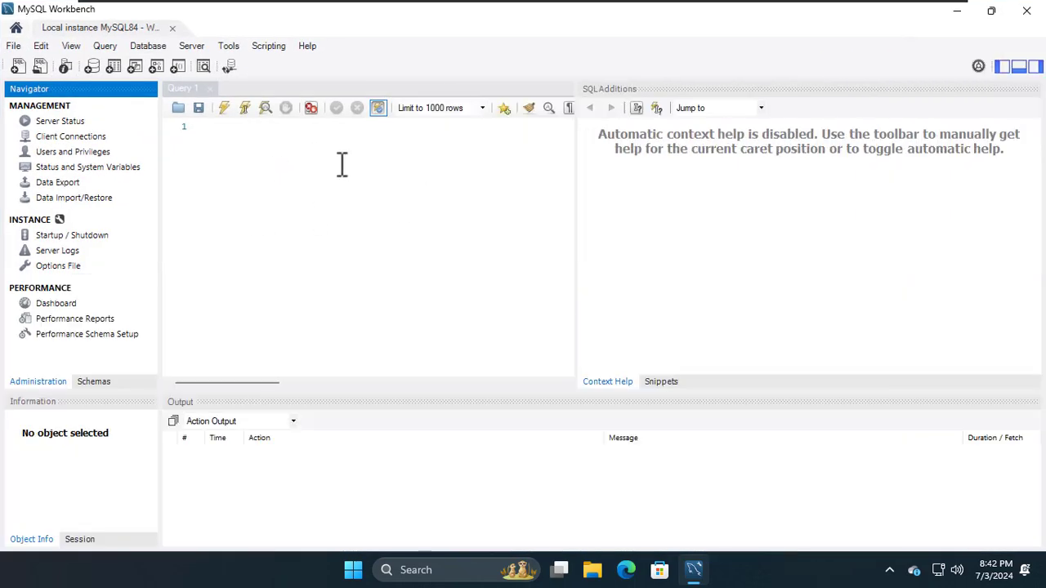
left_click(292, 168)
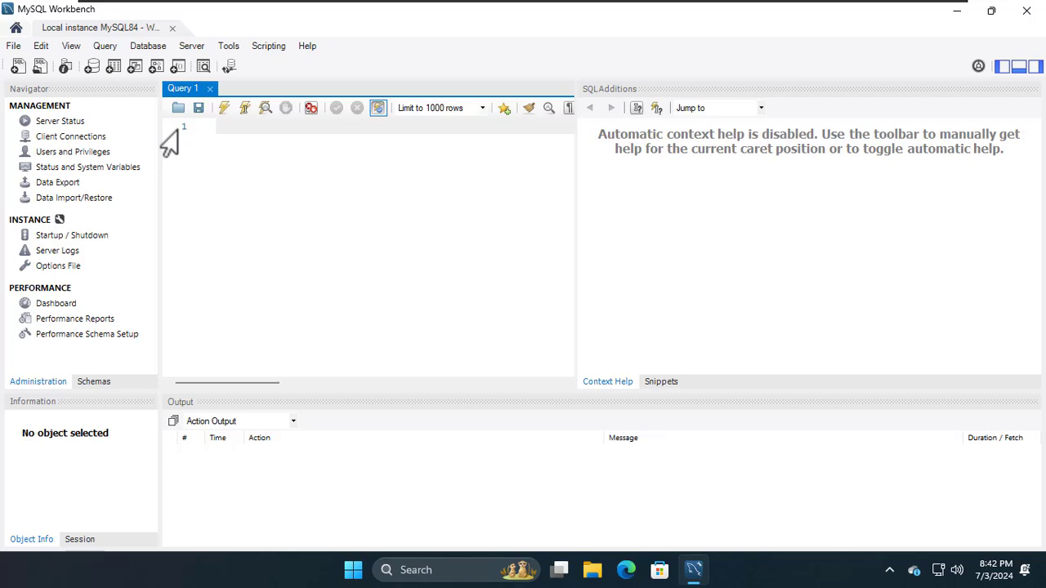
type("CREATE DATABASE tijaabo")
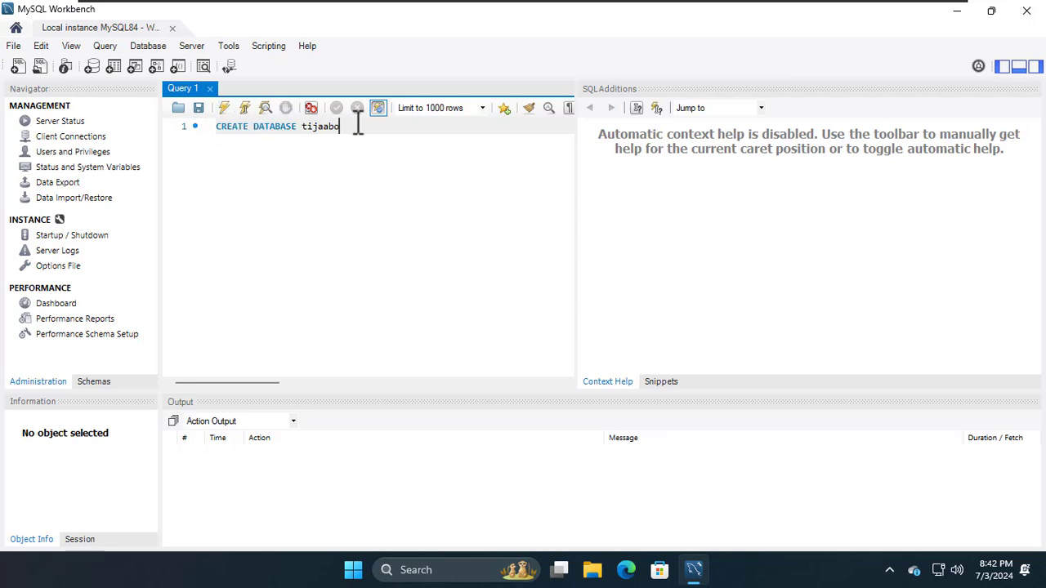
left_click_drag(360, 129, 217, 133)
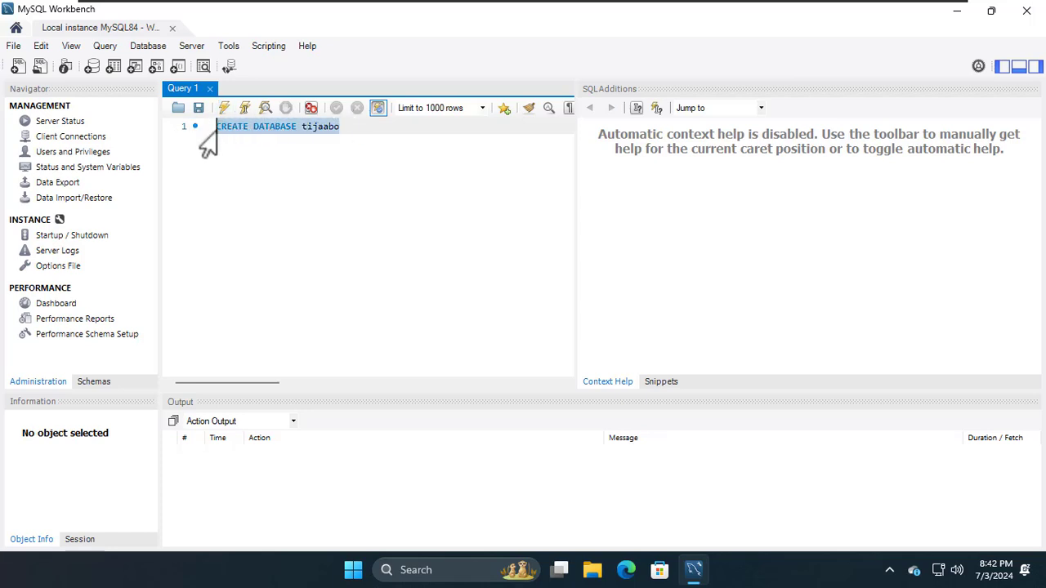
left_click(223, 107)
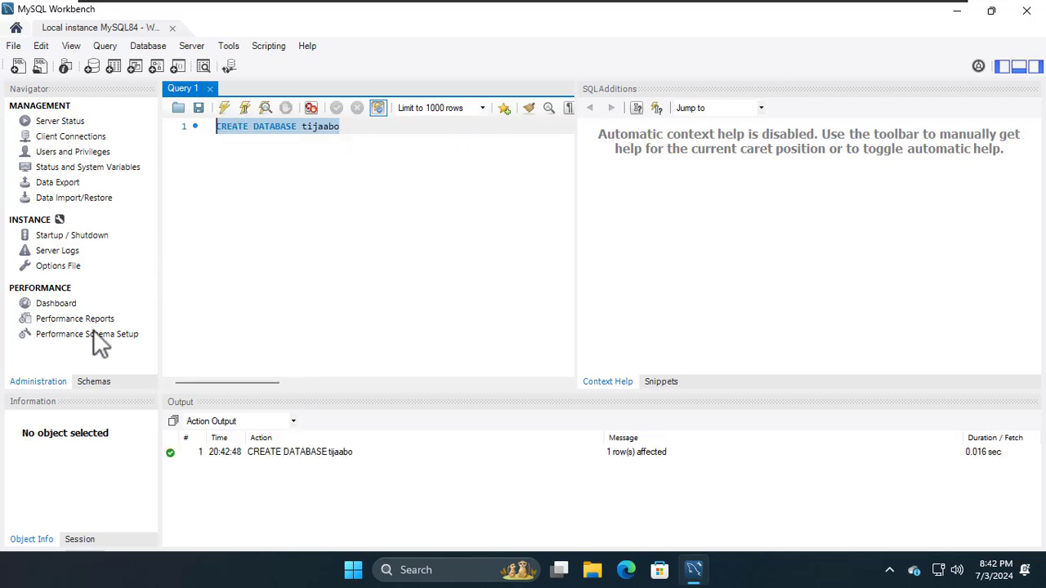
Step: Refresh the Schemas list and confirm tijaabo appears beside sys
left_click(92, 383)
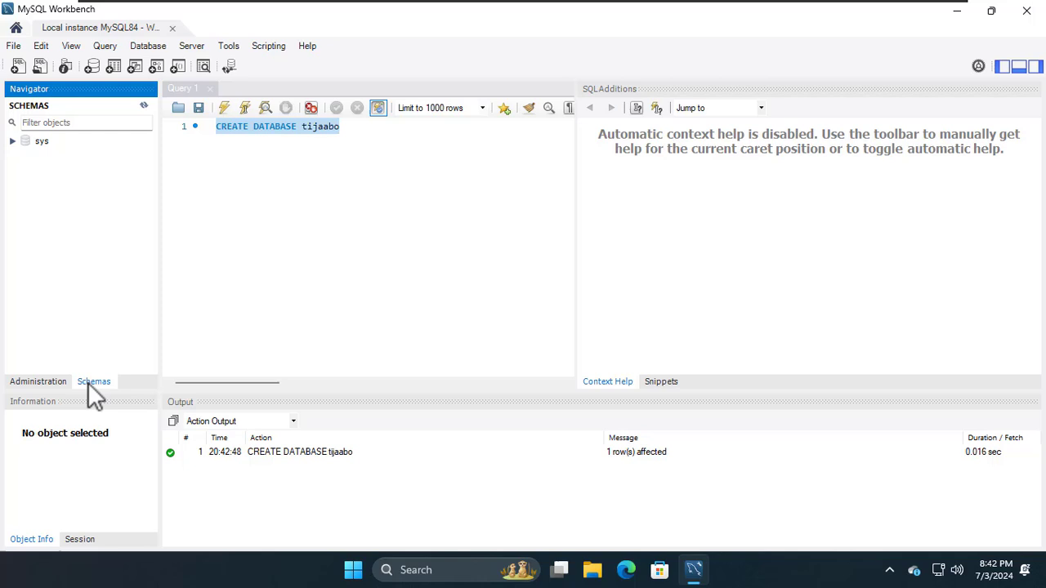
left_click(143, 107)
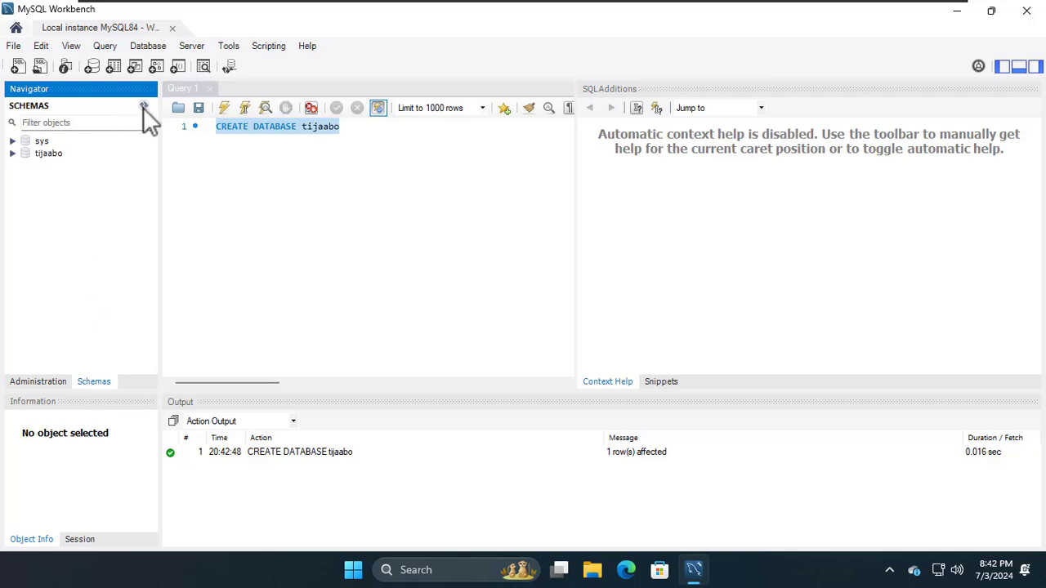
left_click(13, 153)
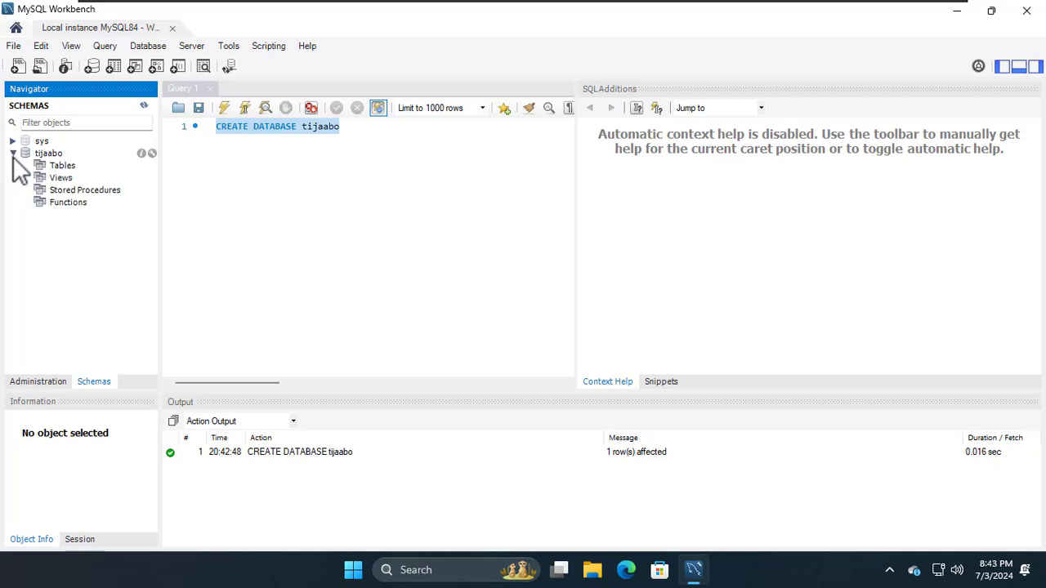
left_click(13, 154)
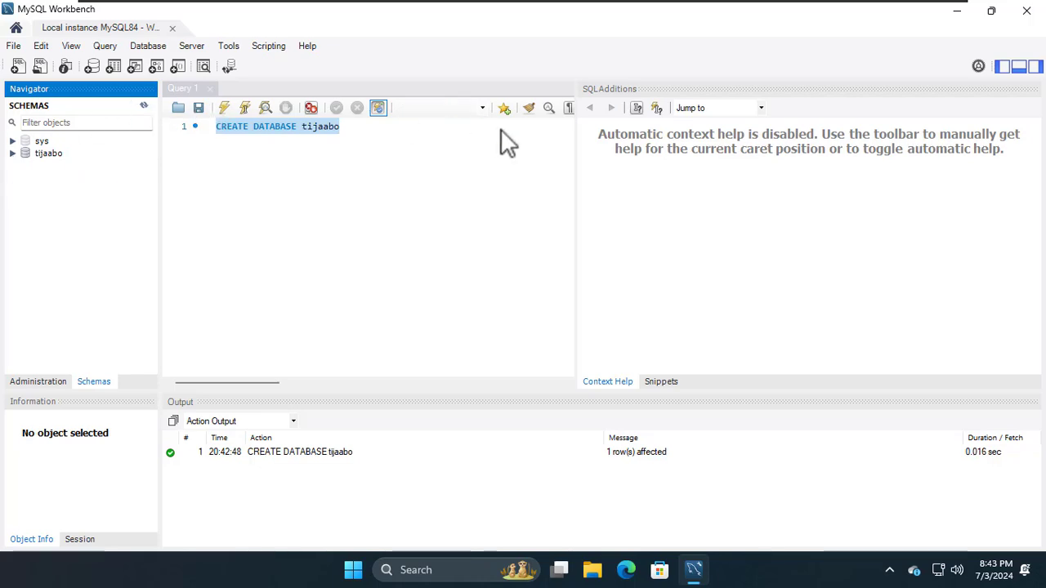